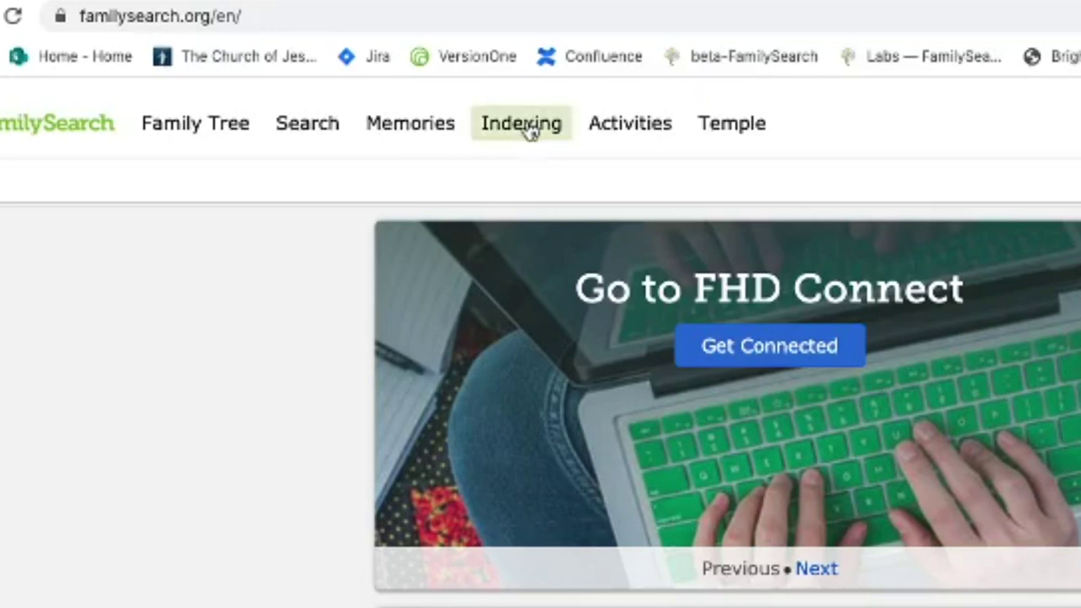
Step: Read through the Indexing Overview page, then go to Find an Indexing Project
click(530, 129)
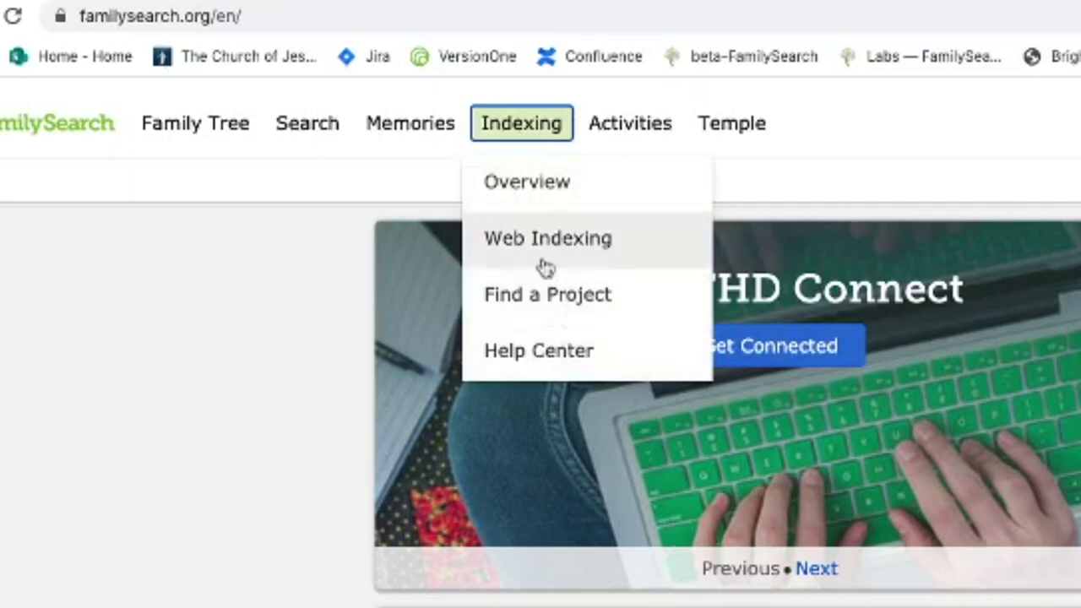
click(535, 187)
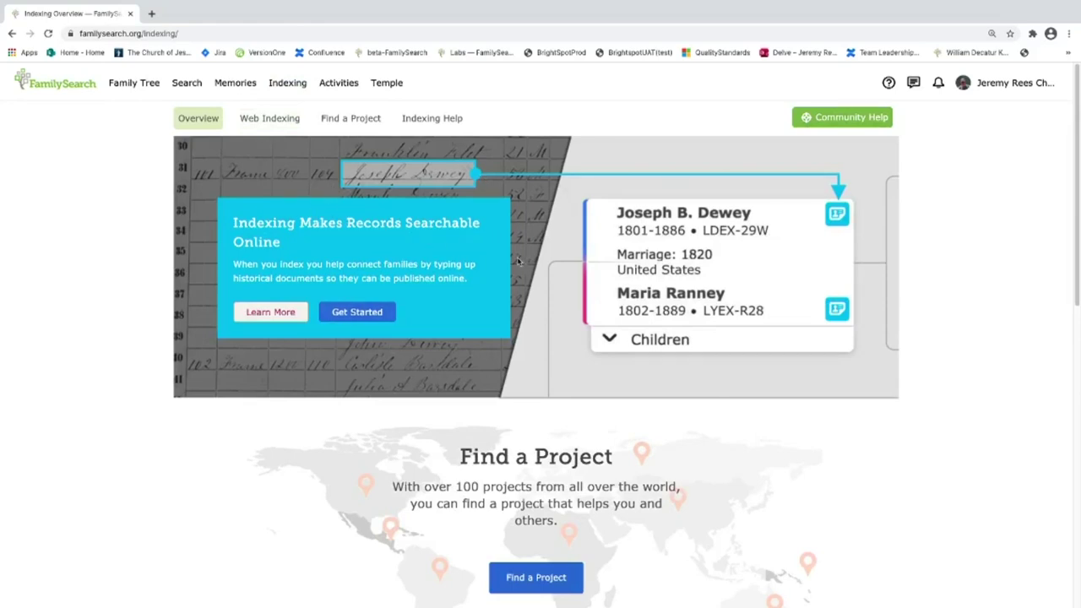
scroll(504, 291, down, 3)
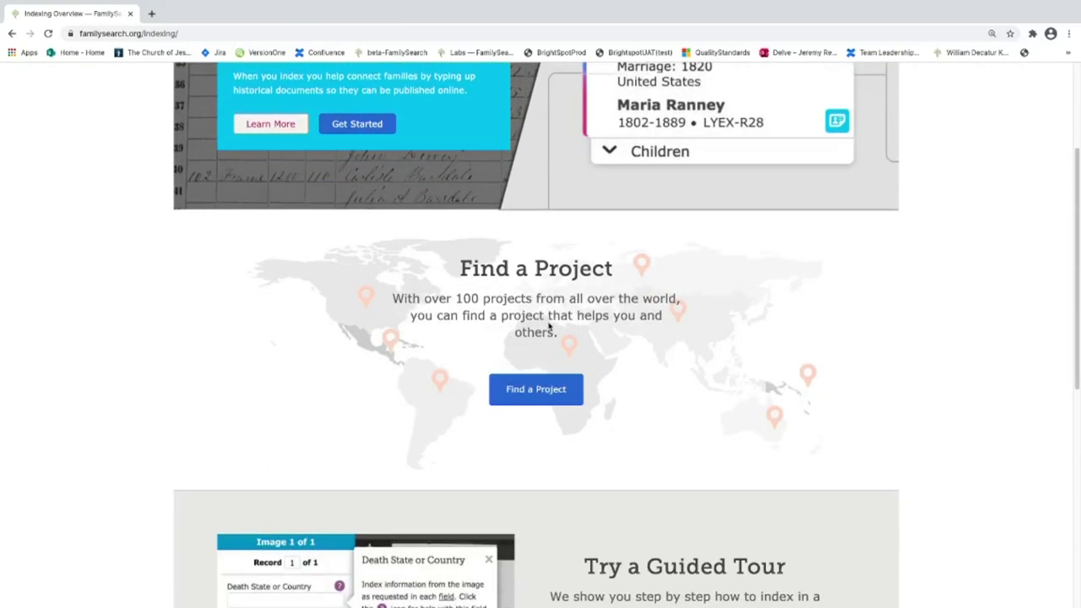
scroll(547, 326, down, 3)
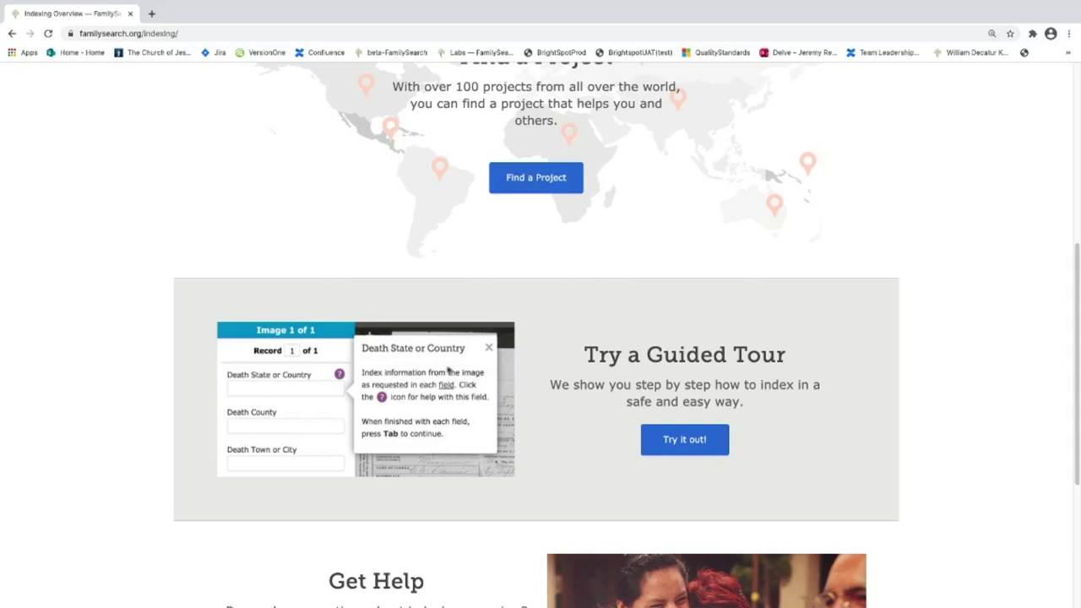
scroll(517, 382, up, 3)
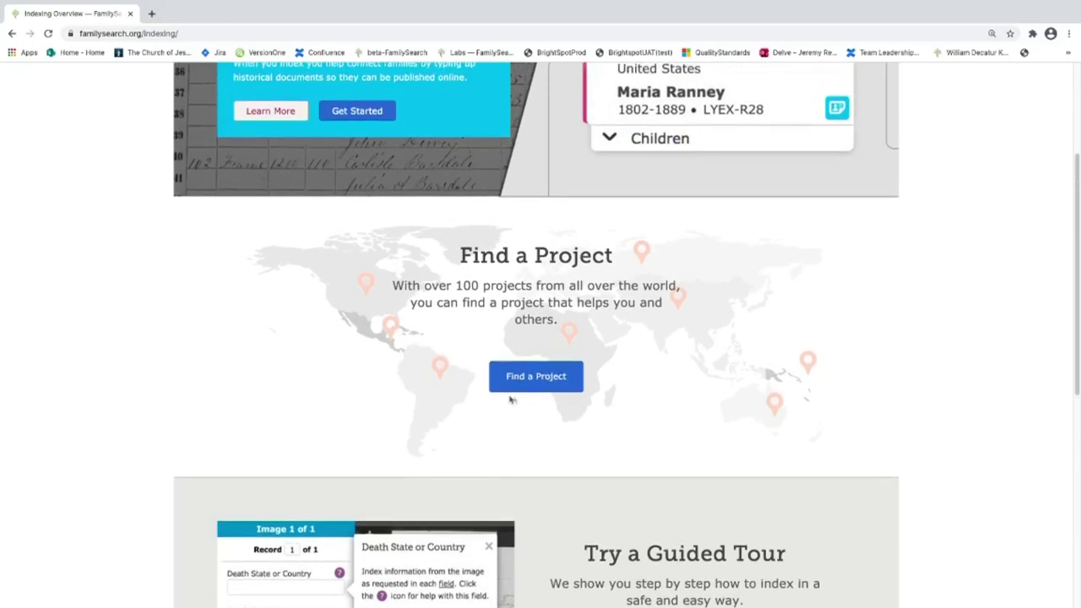
click(539, 378)
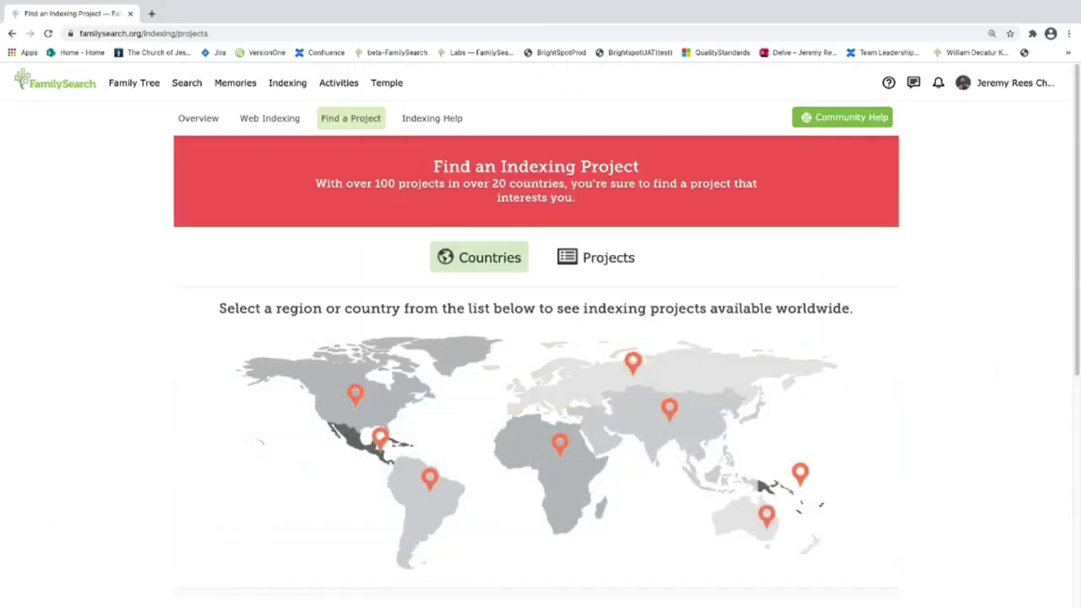
Step: Check Europe's United Kingdom for indexing projects, find none, and return to the map
scroll(536, 380, down, 1)
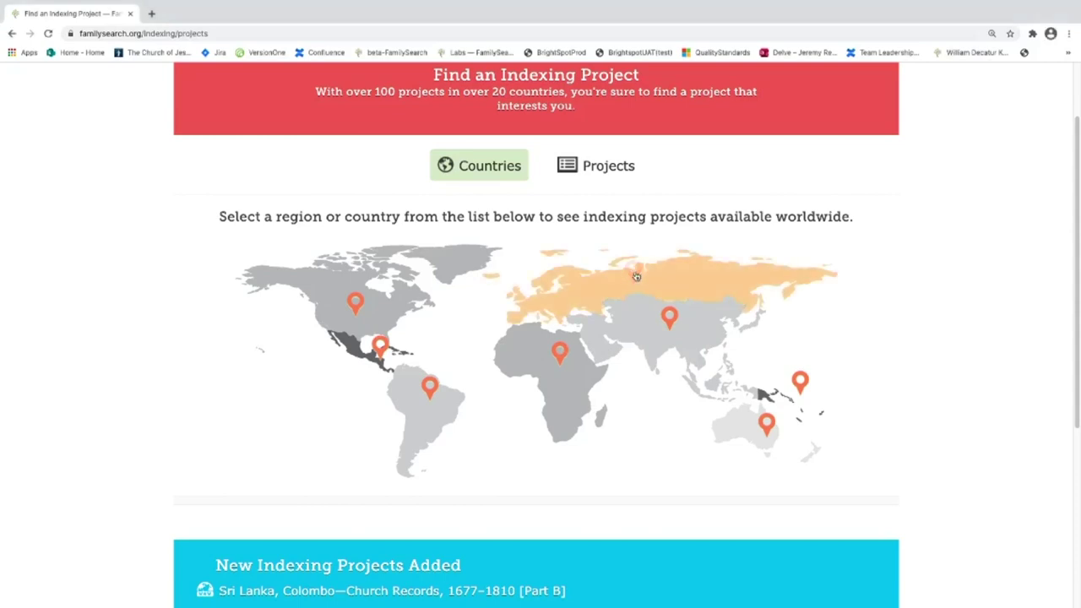
click(635, 275)
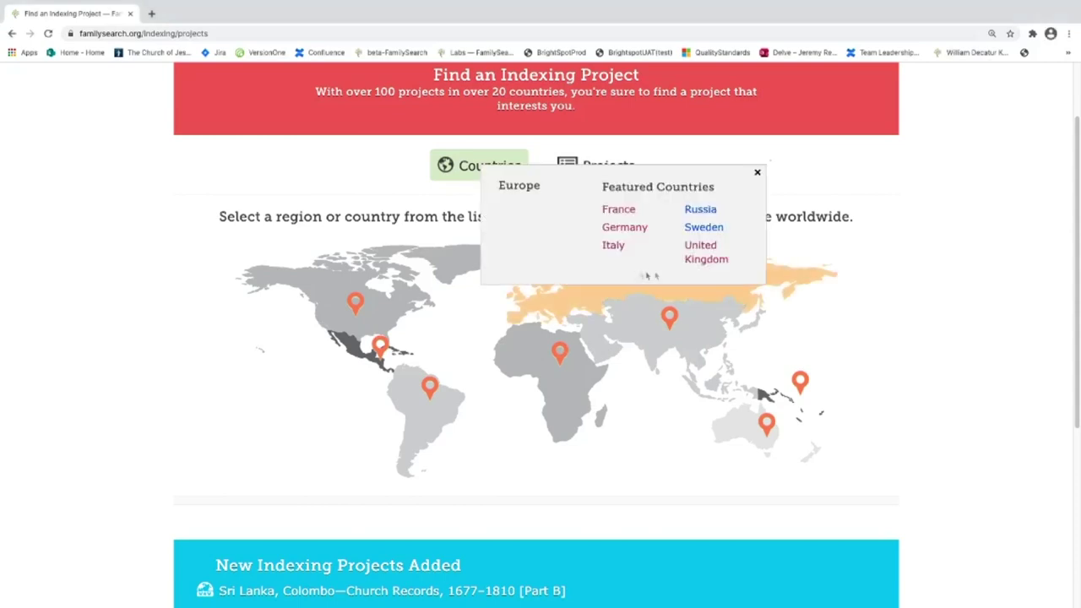
click(697, 253)
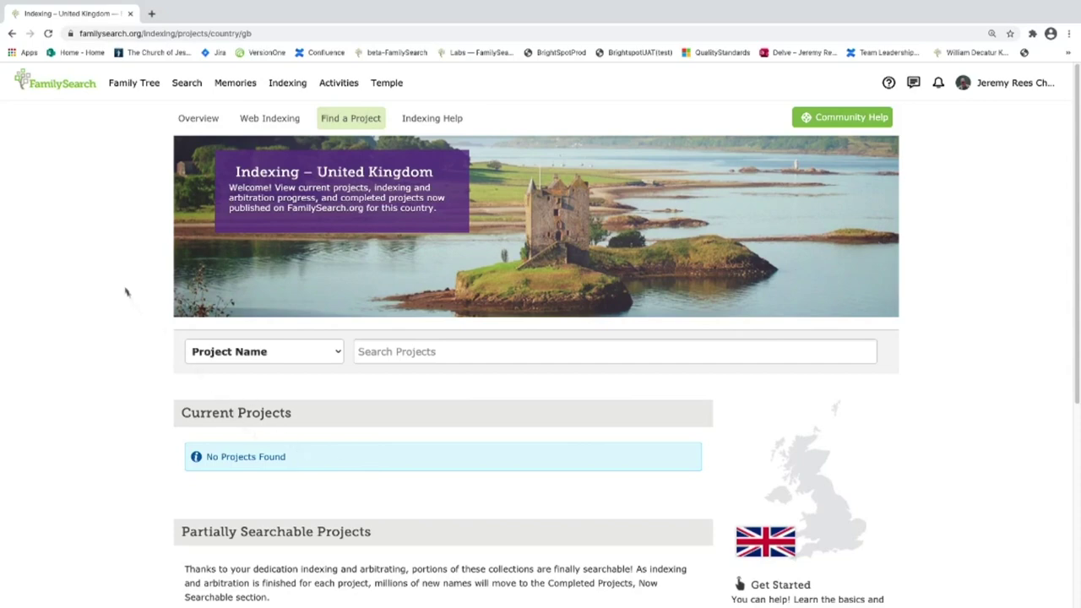
click(12, 34)
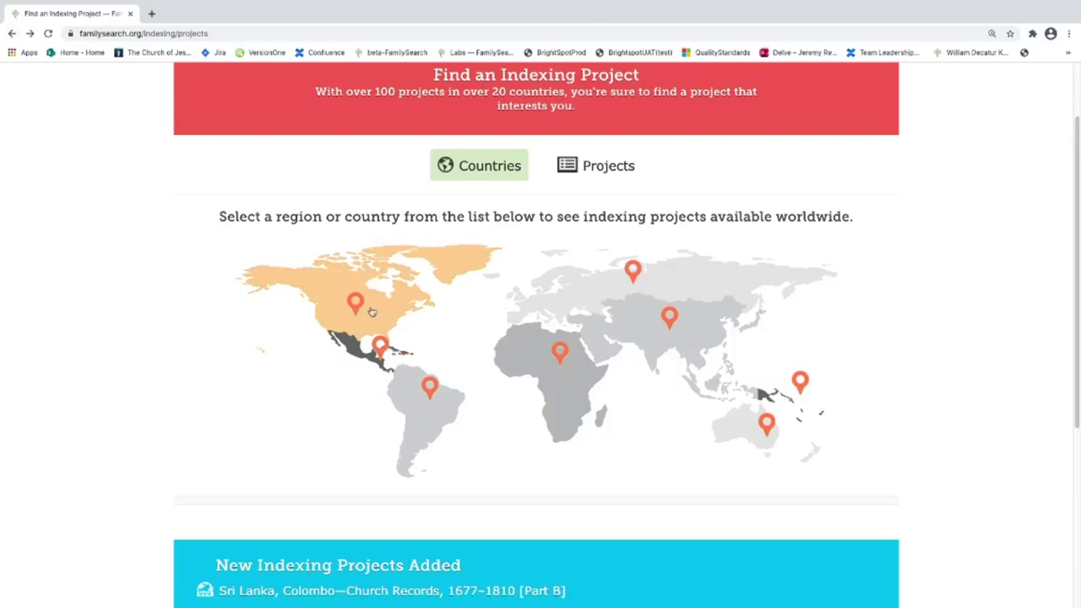
Step: Review current United States projects, such as Caribbean—Church Records, 1748–1979, then return to the map
click(371, 313)
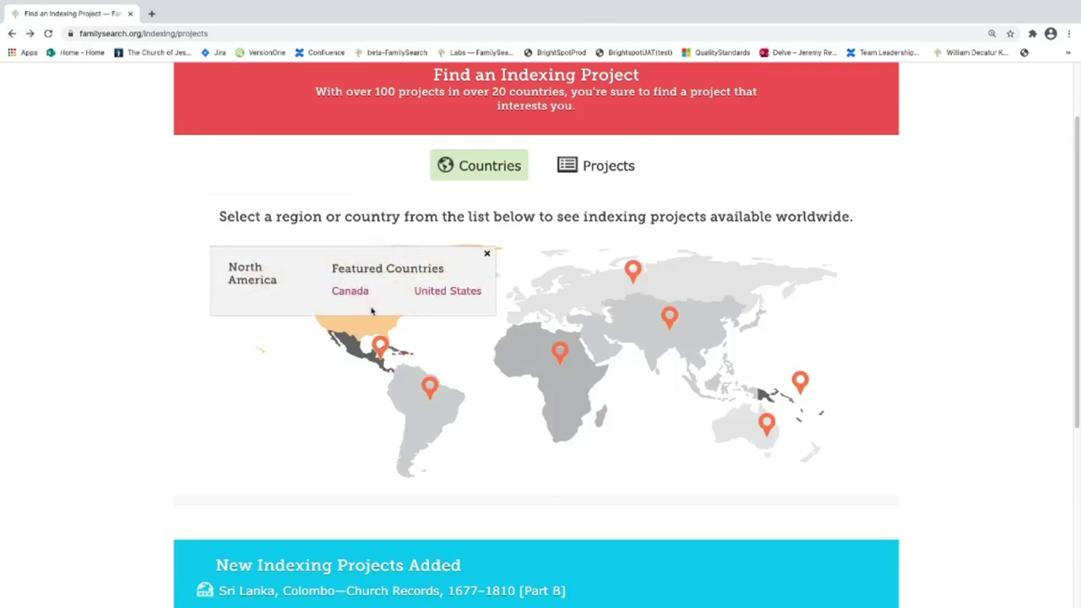
click(438, 292)
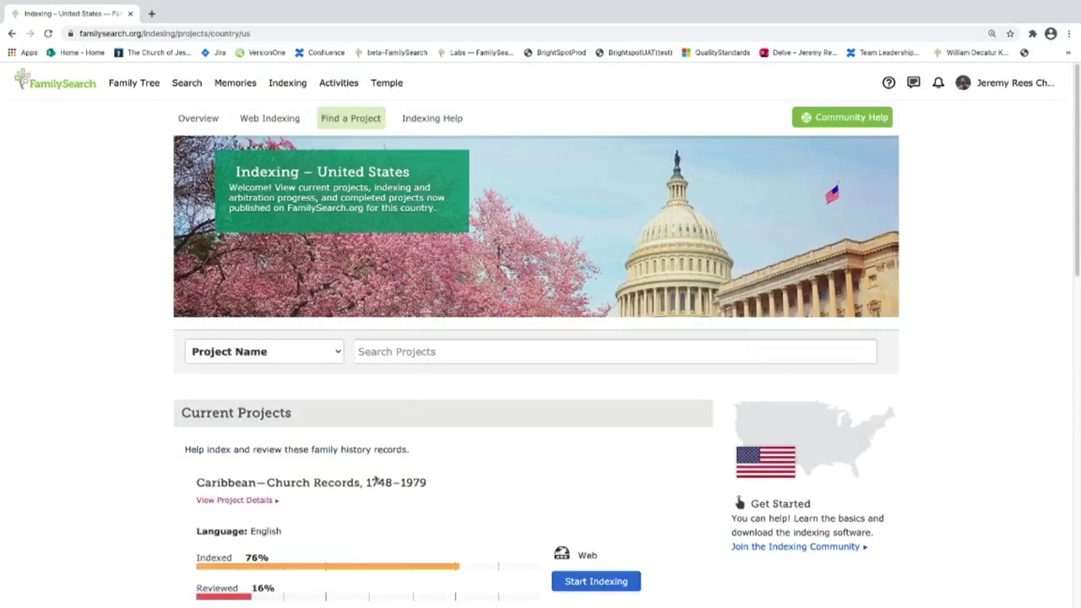
scroll(353, 466, down, 2)
scroll(352, 465, down, 2)
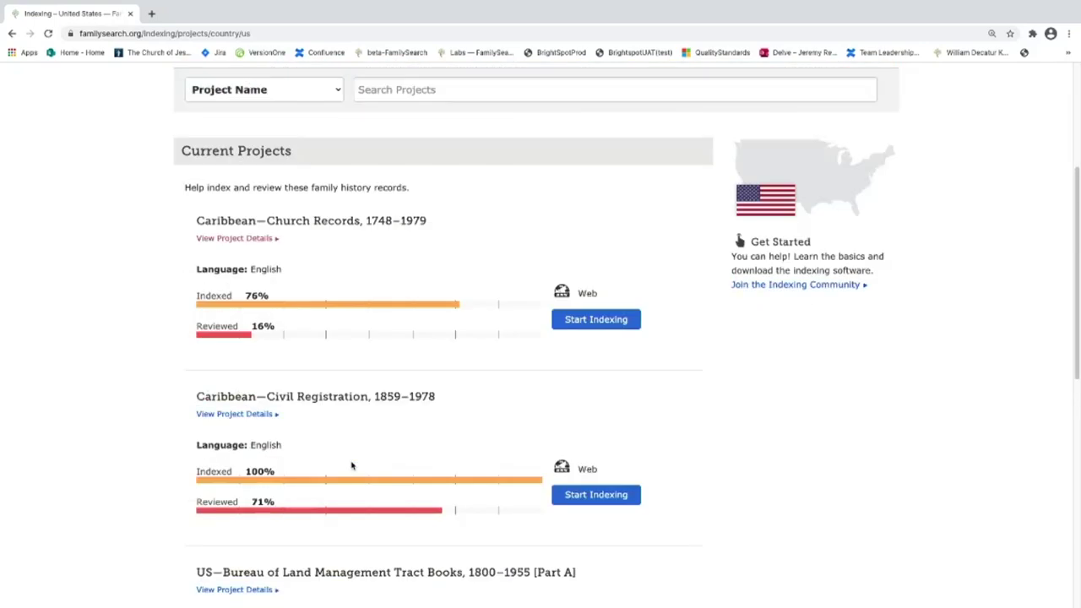
scroll(352, 464, down, 3)
scroll(352, 464, up, 4)
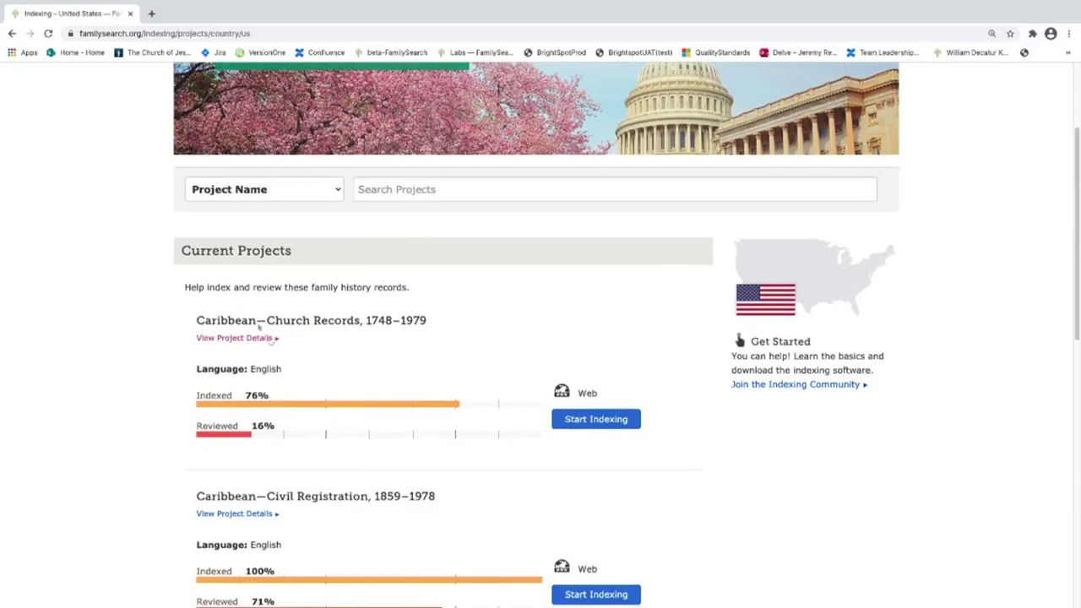
scroll(270, 334, up, 2)
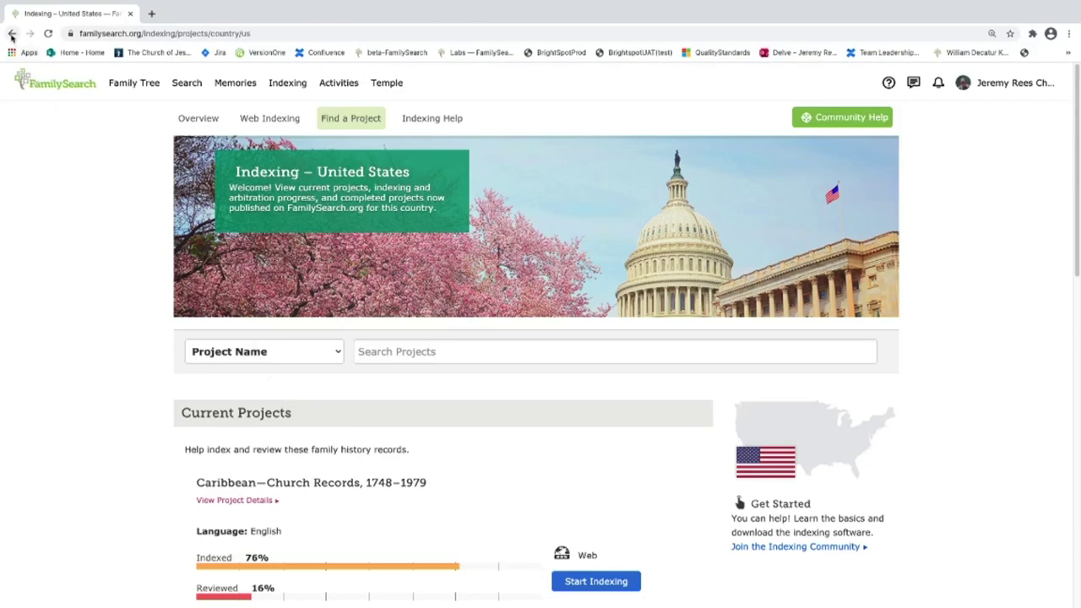
click(12, 34)
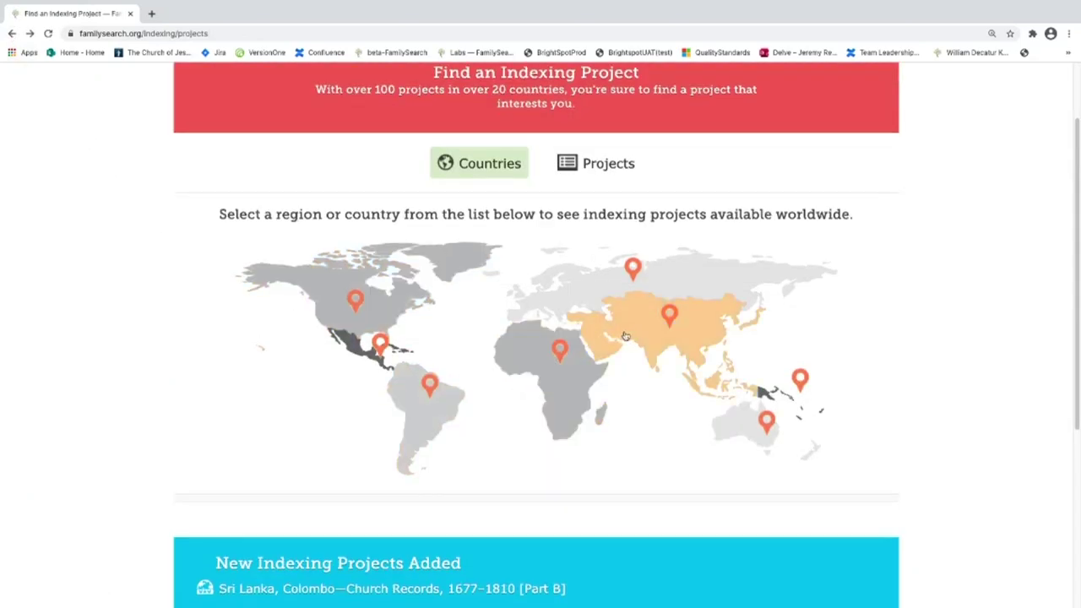
Step: List all projects, filter to letter M, then switch back to the Countries map
click(602, 171)
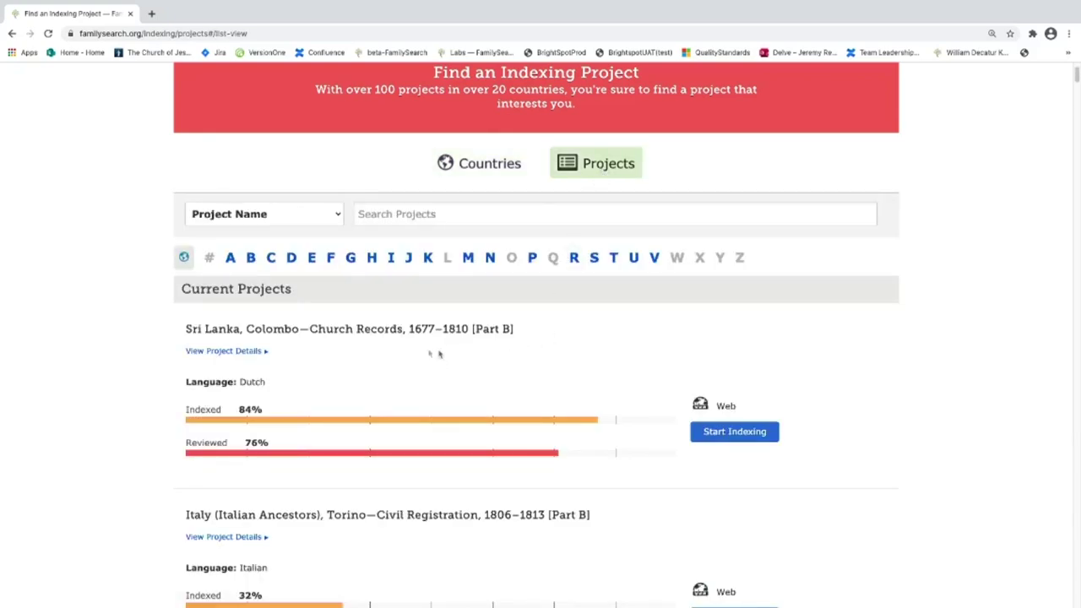
scroll(378, 395, down, 1)
scroll(377, 394, down, 2)
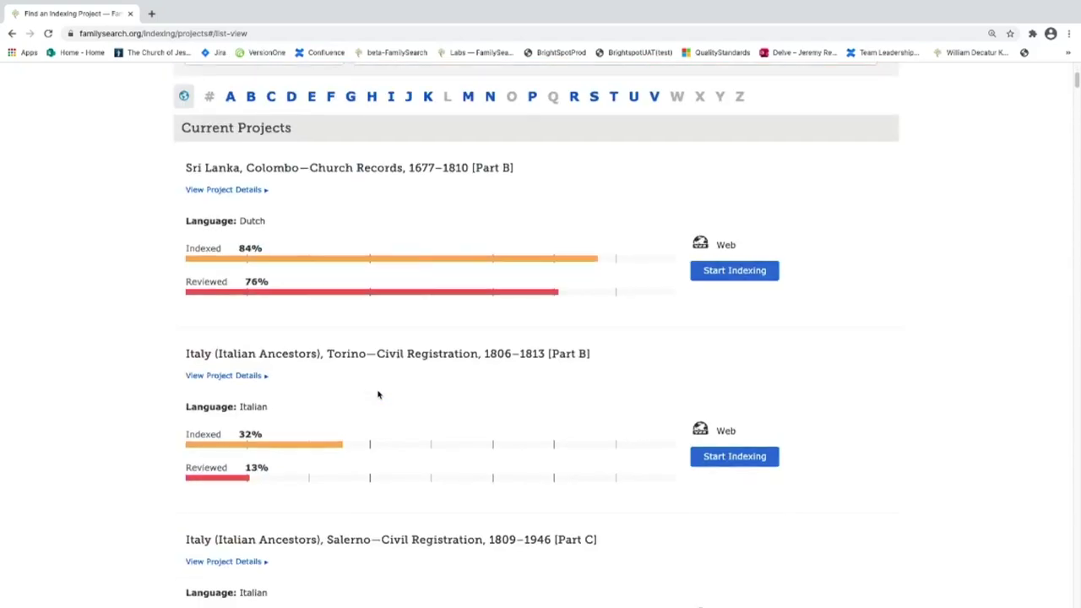
scroll(378, 395, up, 2)
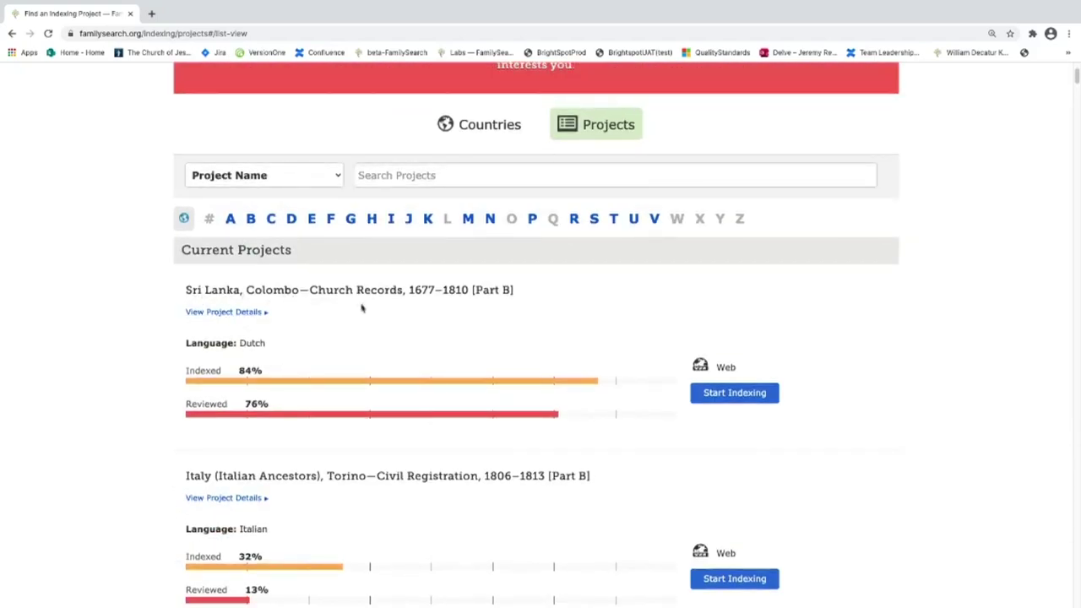
click(468, 221)
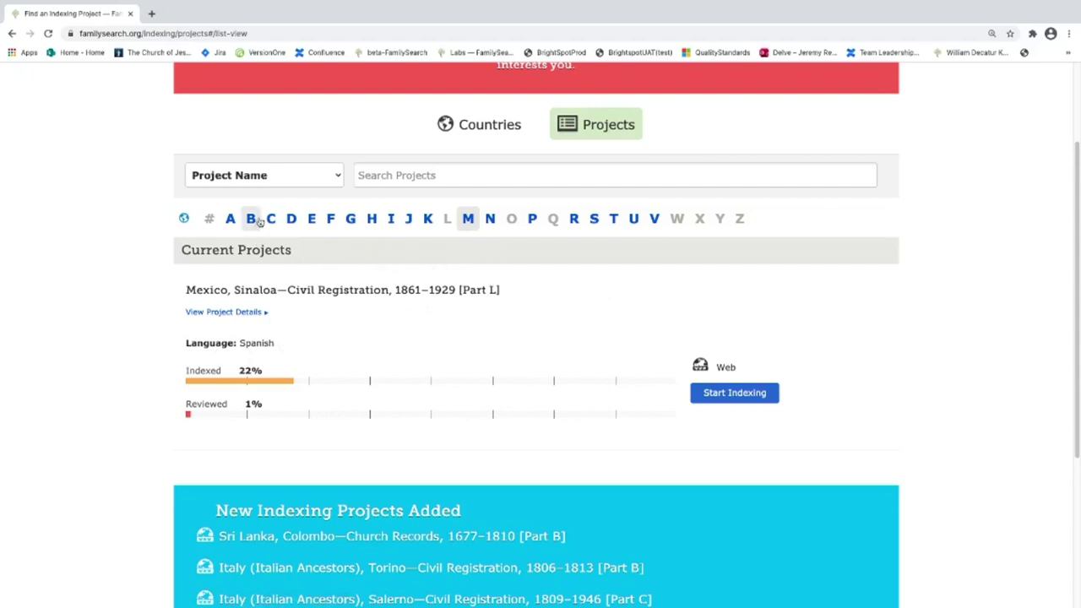
click(487, 128)
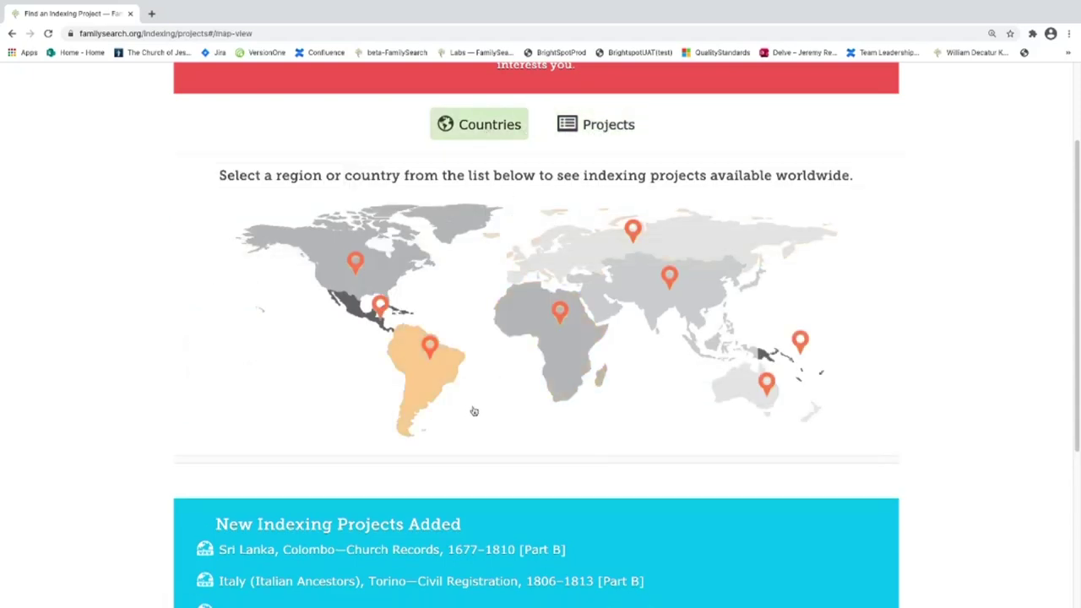
scroll(449, 392, up, 2)
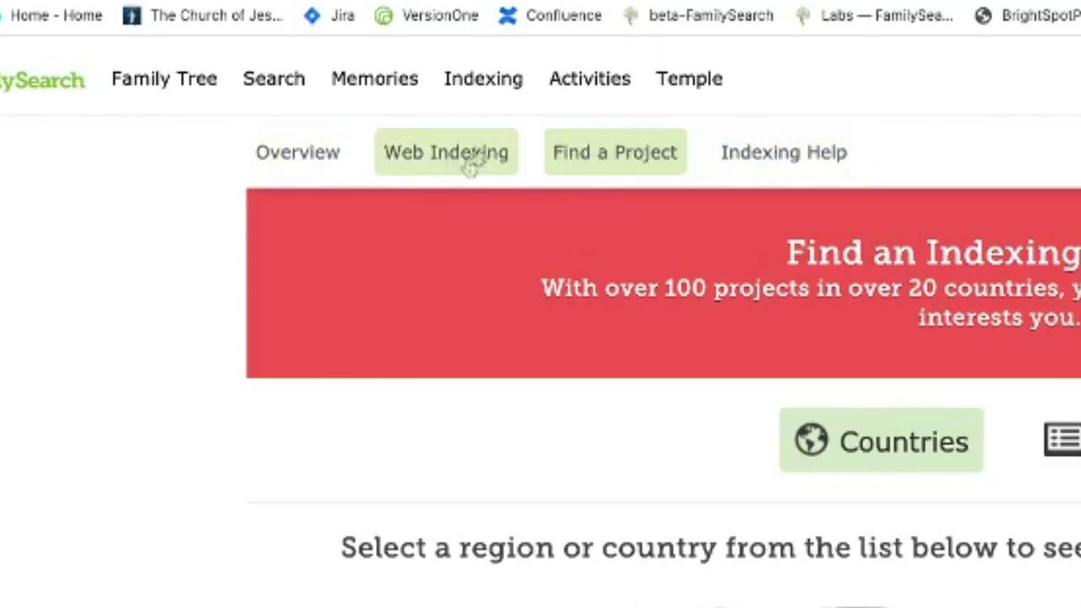
Step: Review My Batches, totals and progress on the Web Indexing page, then bring up Find Batches
click(483, 93)
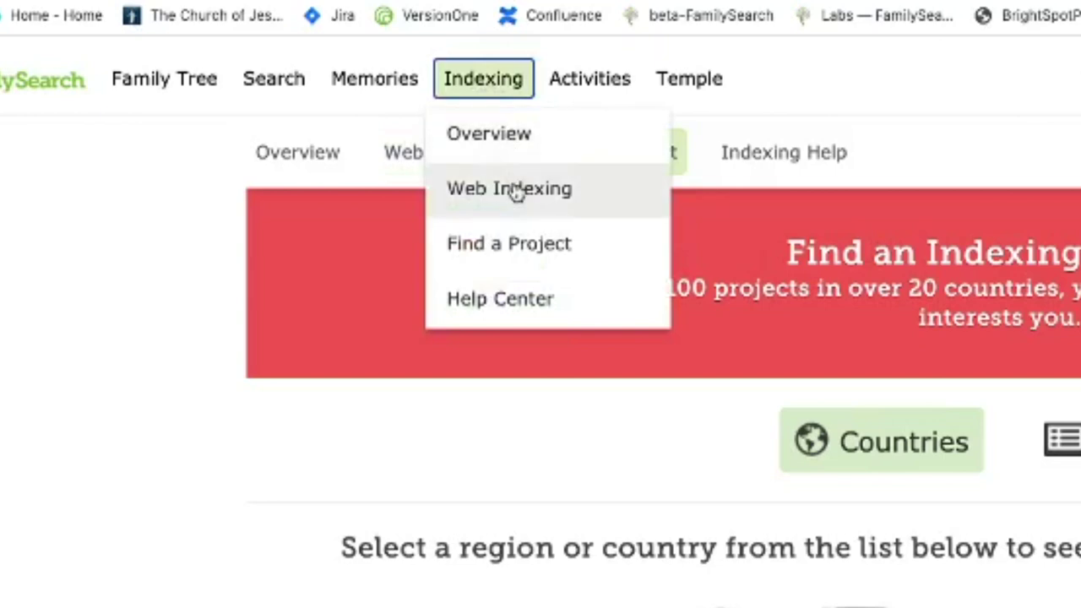
click(403, 154)
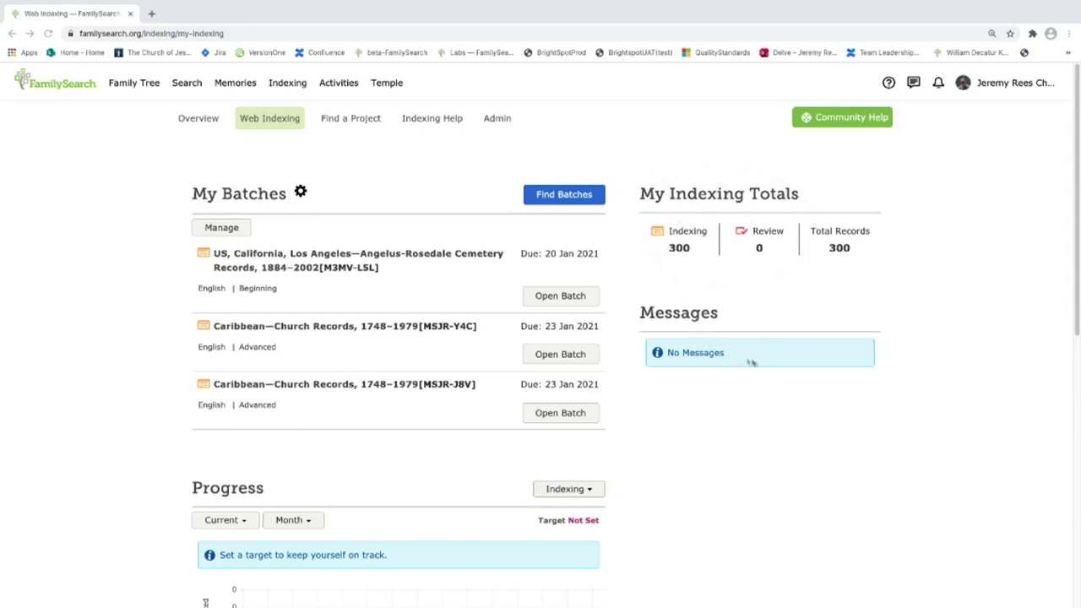
scroll(712, 441, down, 1)
scroll(712, 441, down, 2)
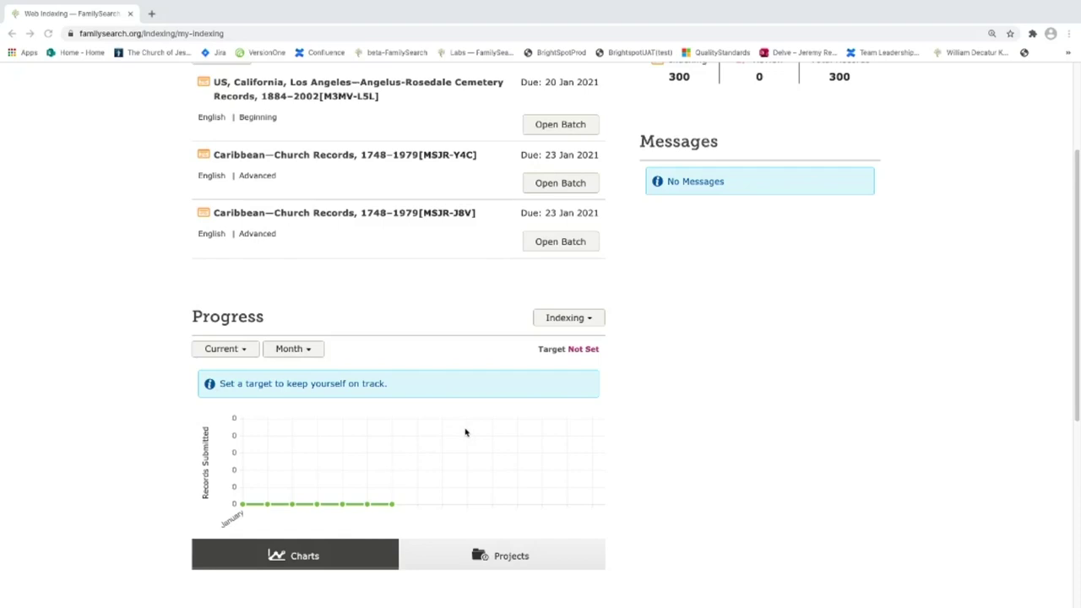
scroll(465, 432, up, 2)
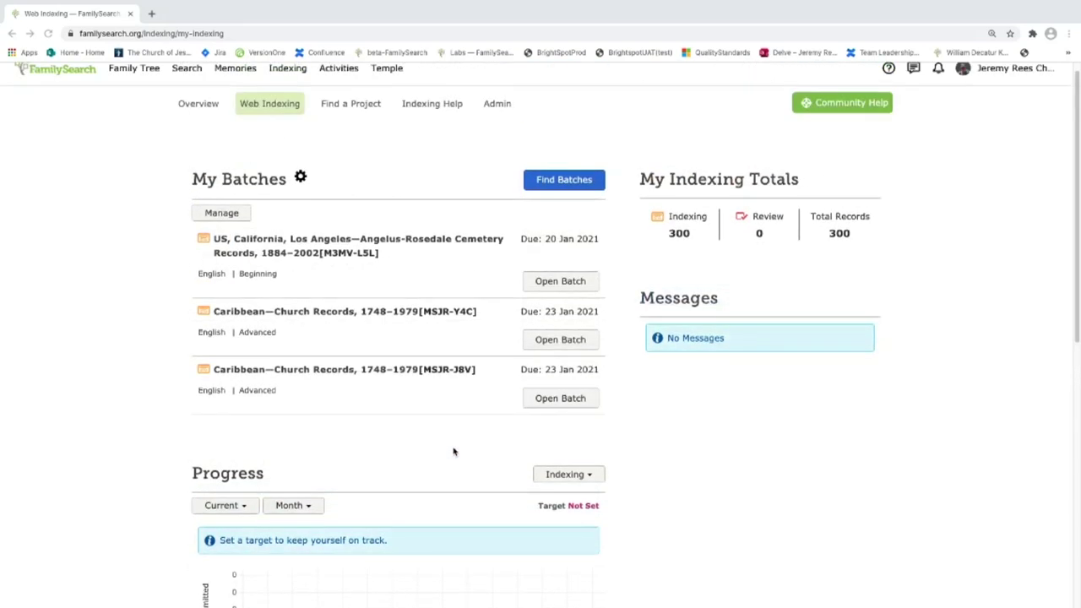
scroll(453, 452, up, 1)
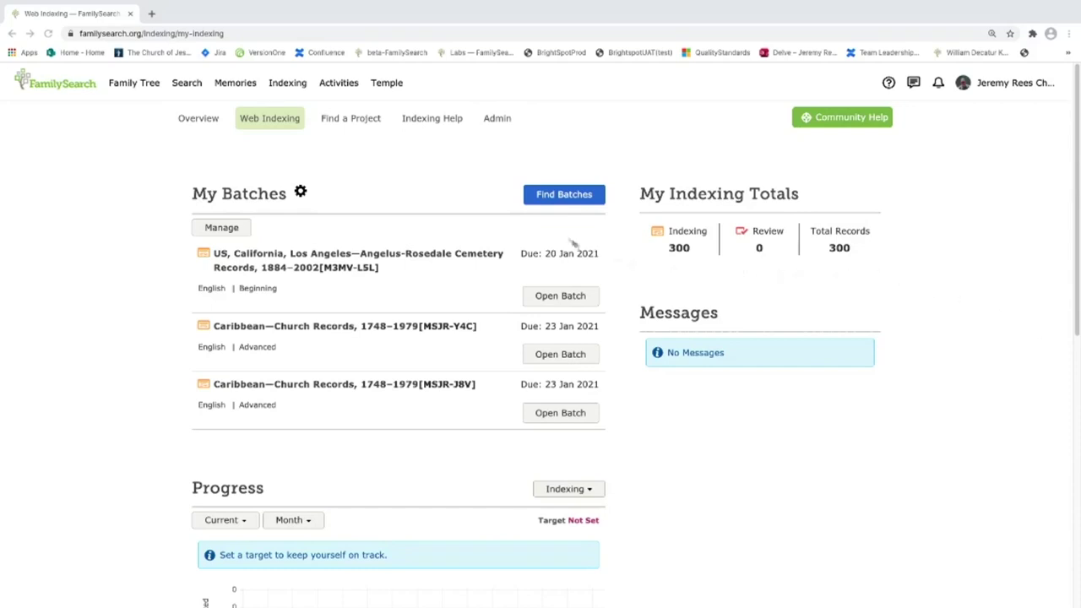
click(570, 200)
Step: Filter Find Batches to the Español (Spanish) language, leaving 24 results
click(570, 199)
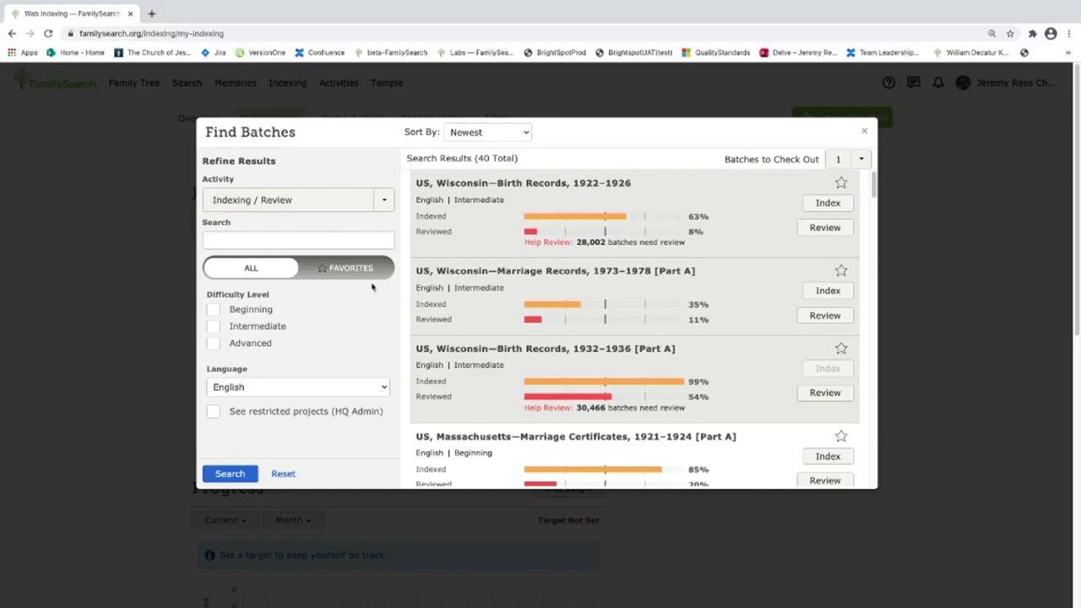
scroll(509, 305, down, 4)
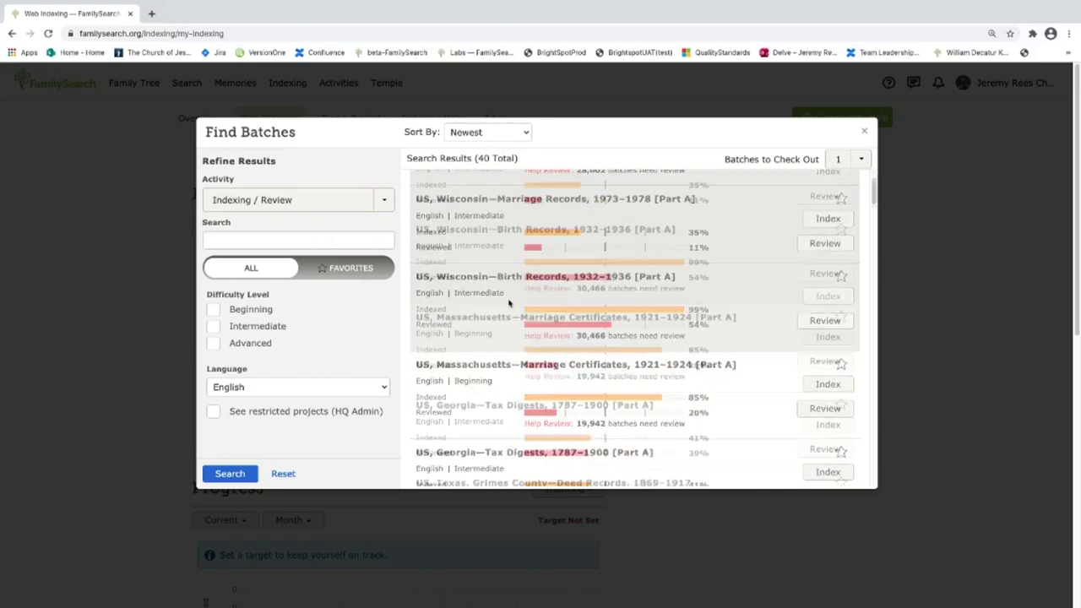
scroll(509, 305, down, 3)
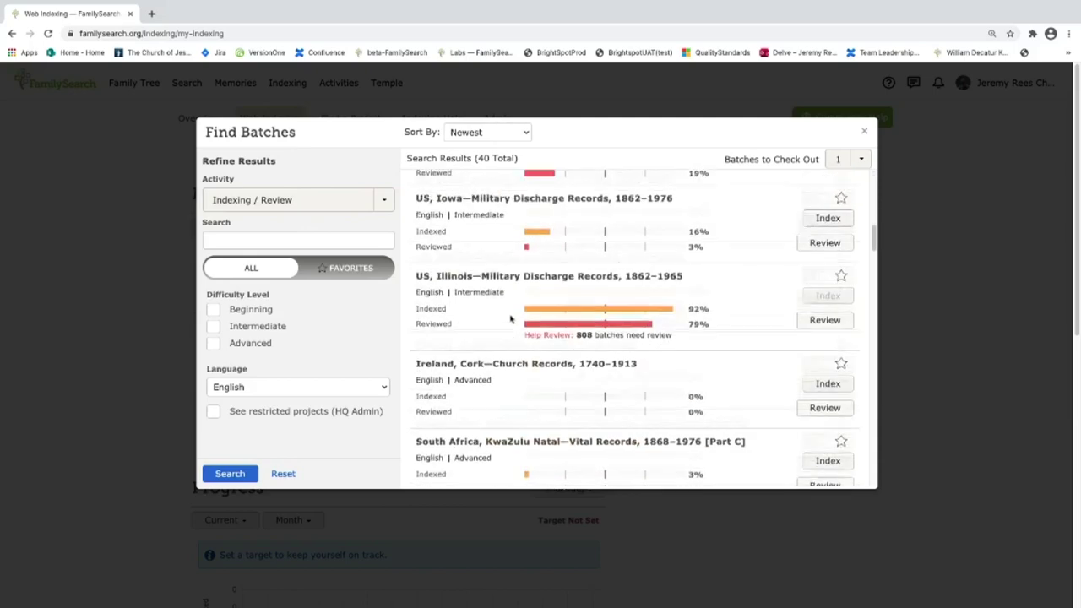
scroll(510, 312, up, 8)
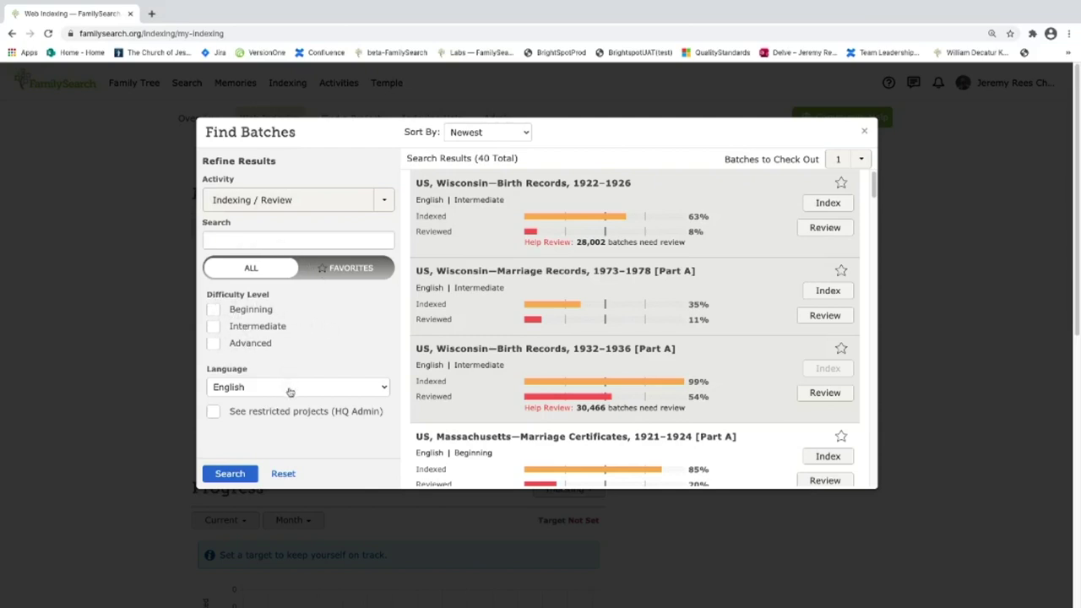
click(382, 389)
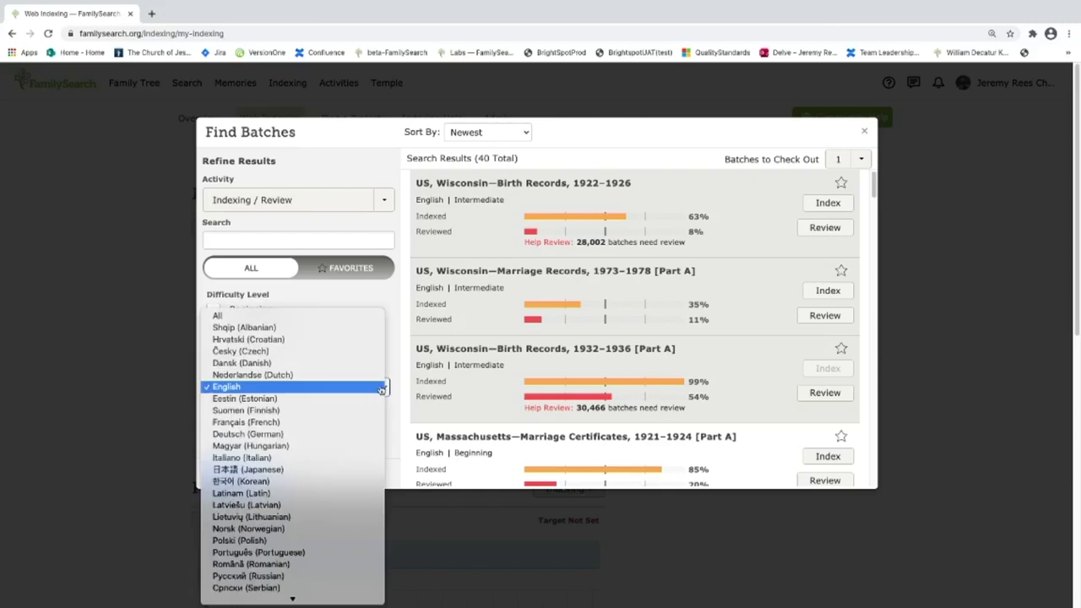
scroll(310, 422, down, 3)
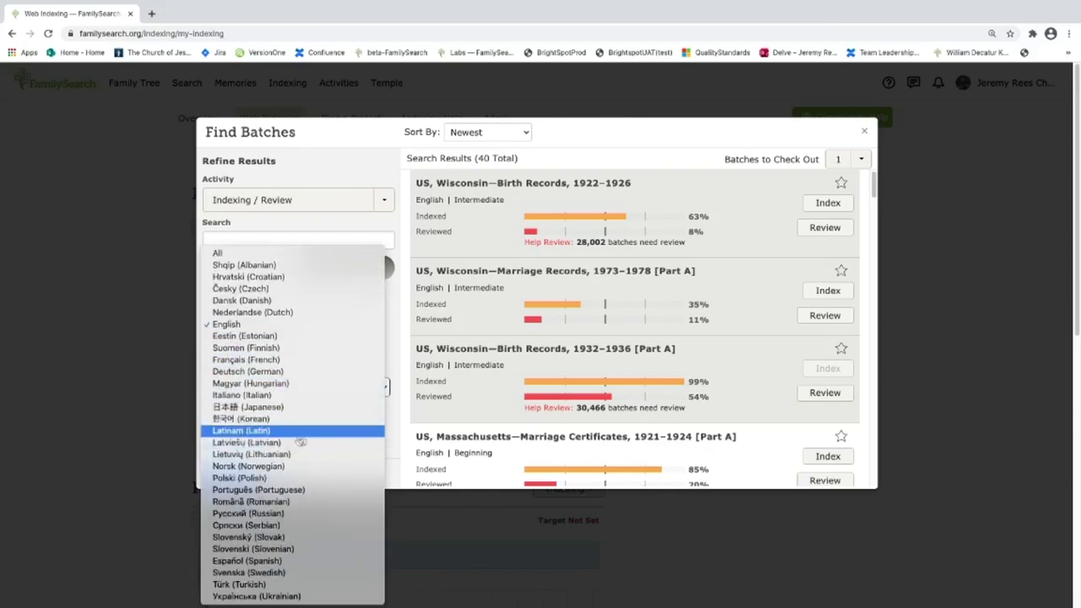
click(238, 561)
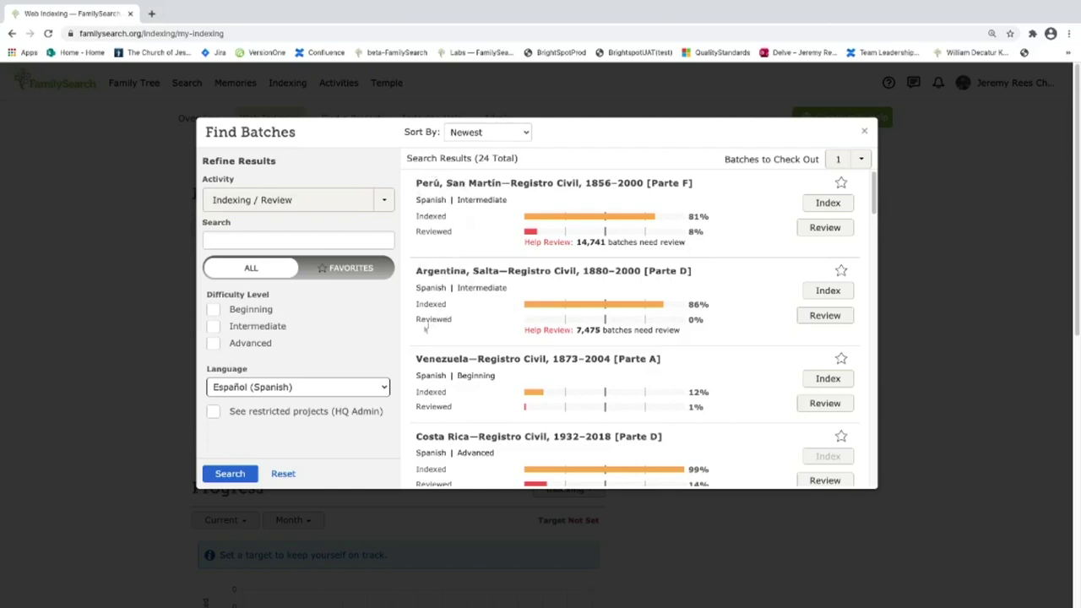
click(253, 240)
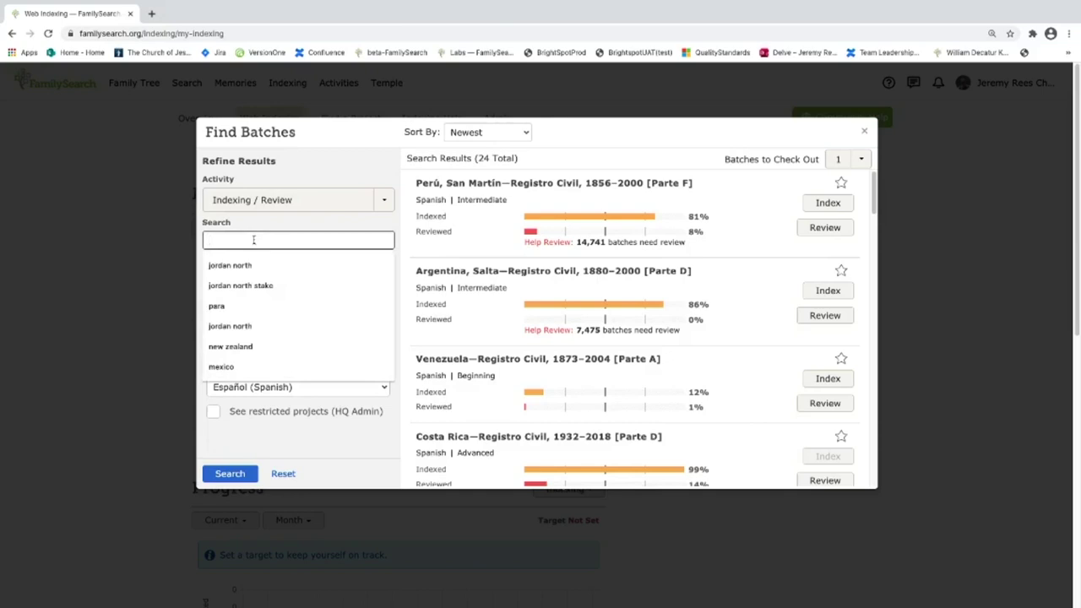
Step: Search batches for 'mexico', narrowing to four México, Sinaloa—Registro Civil, 1861–1929 parts
text(me)
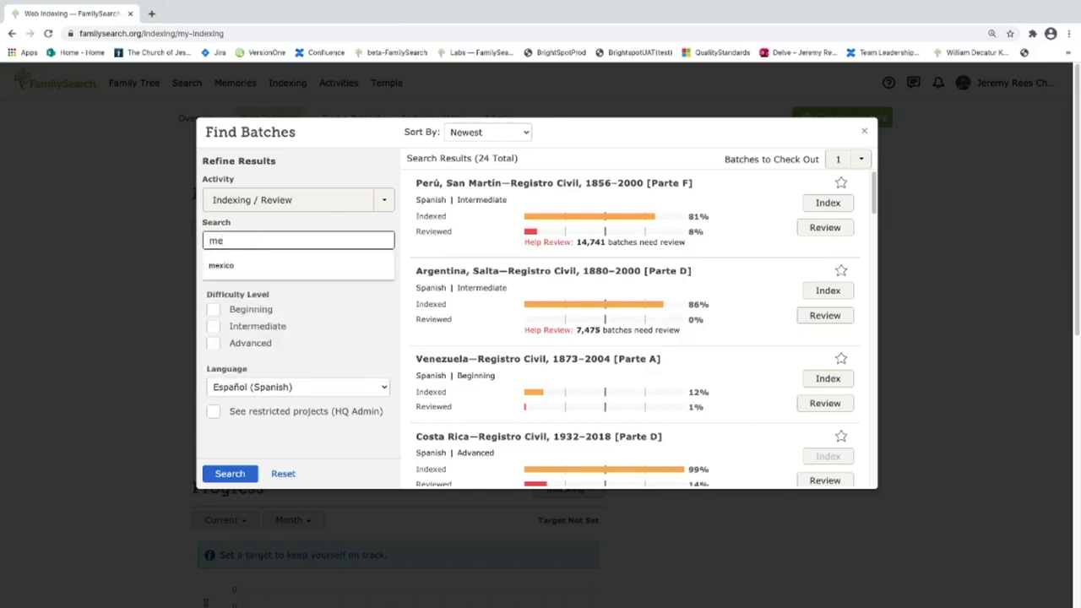
text(xico)
key(Return)
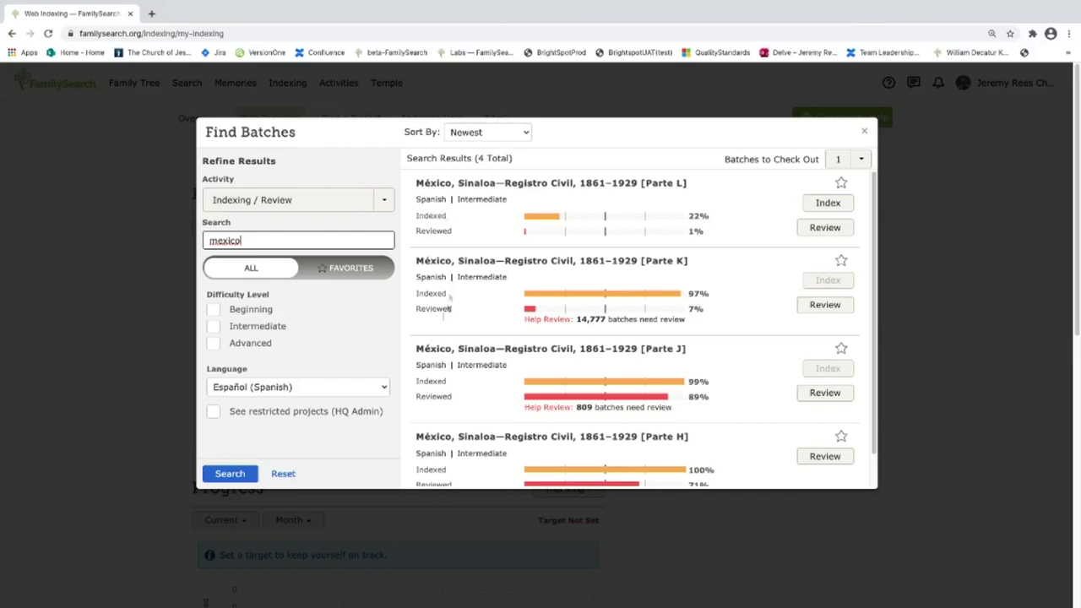
click(215, 328)
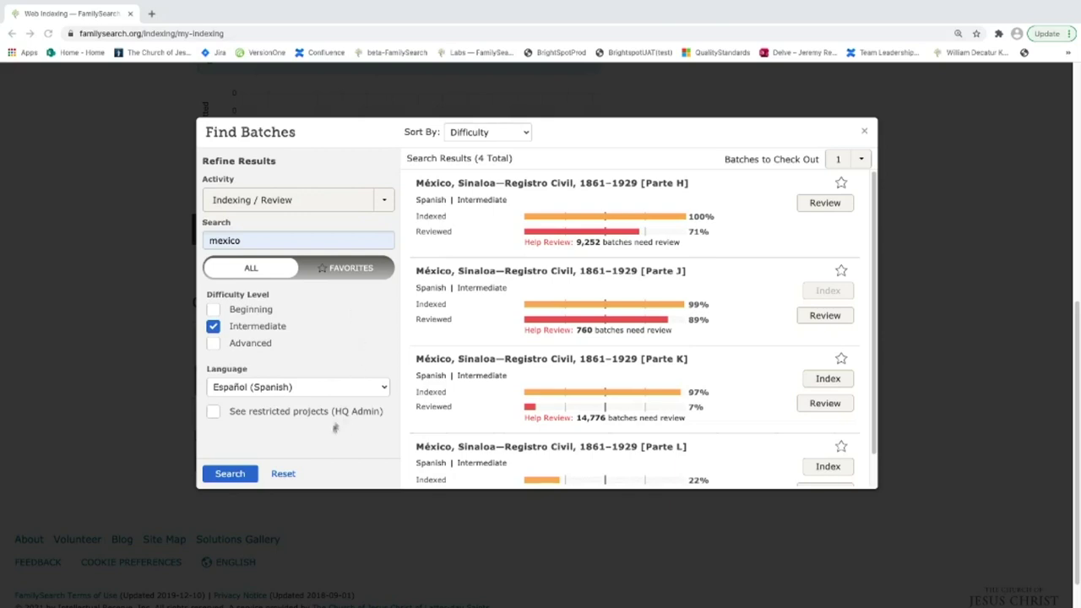
Step: Reset the Find Batches filters, returning 41 English results
click(283, 474)
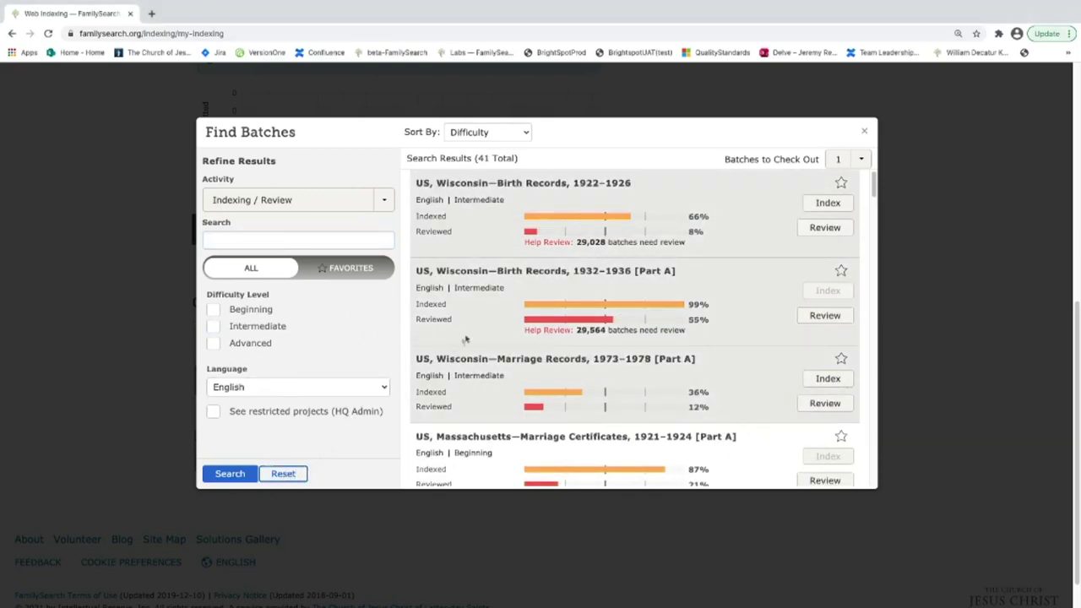
Step: Scroll the results down to South Africa—Civil Death Registration, 1955–1966 [Part B]
scroll(490, 329, down, 3)
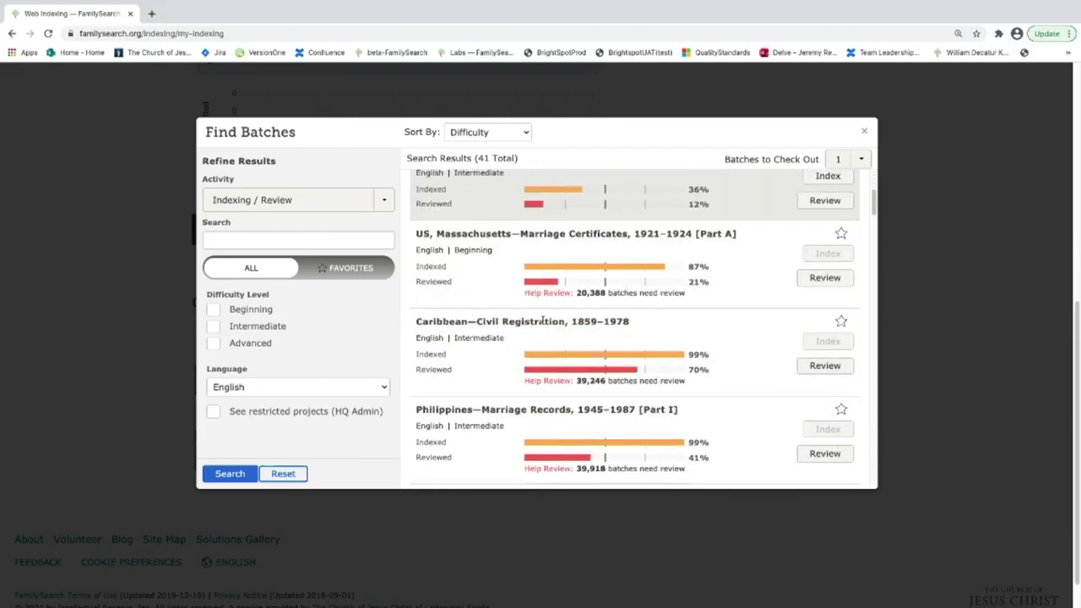
scroll(542, 321, down, 1)
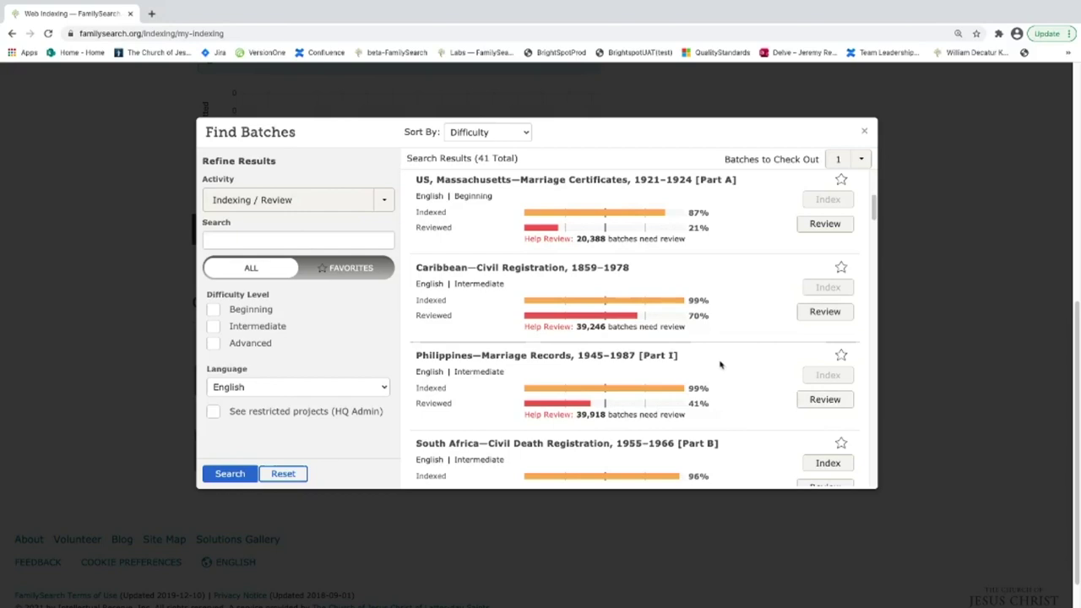
scroll(719, 364, down, 1)
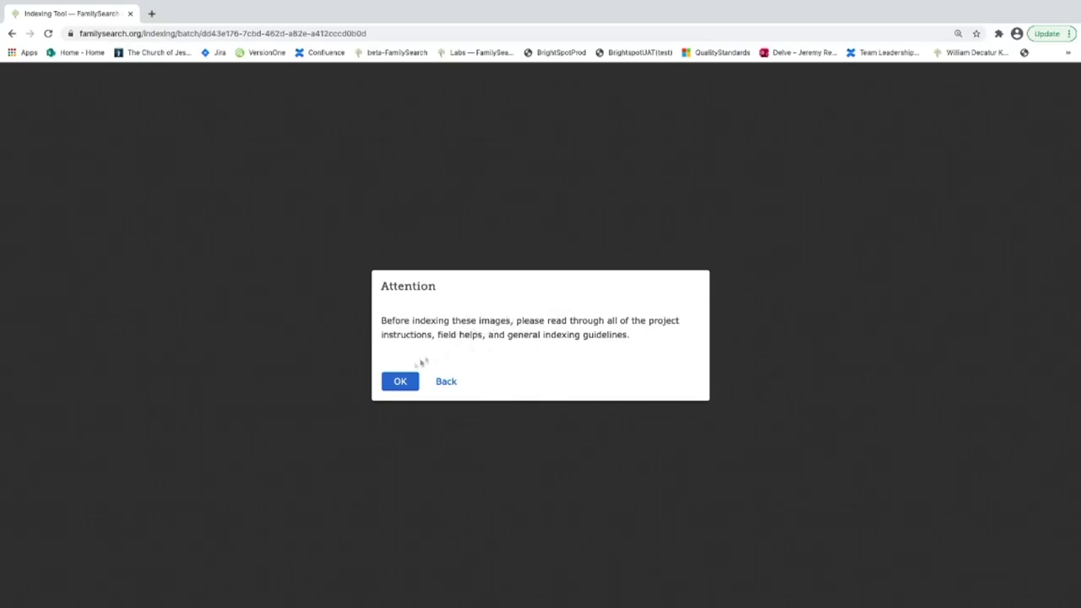
Step: Dismiss the Attention notice and mark all four images for indexing
click(399, 382)
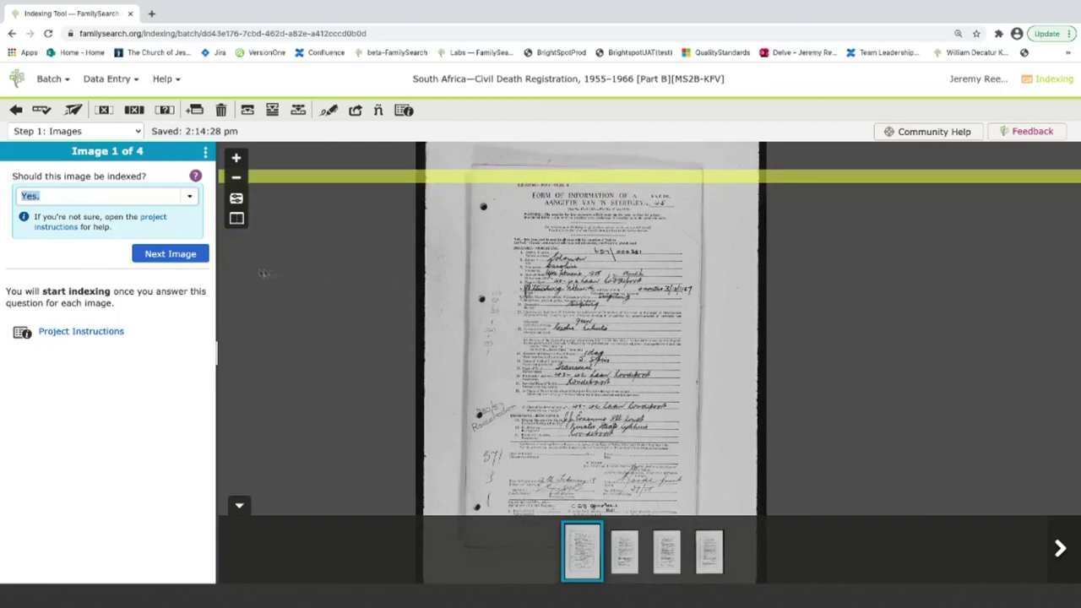
click(168, 260)
click(166, 257)
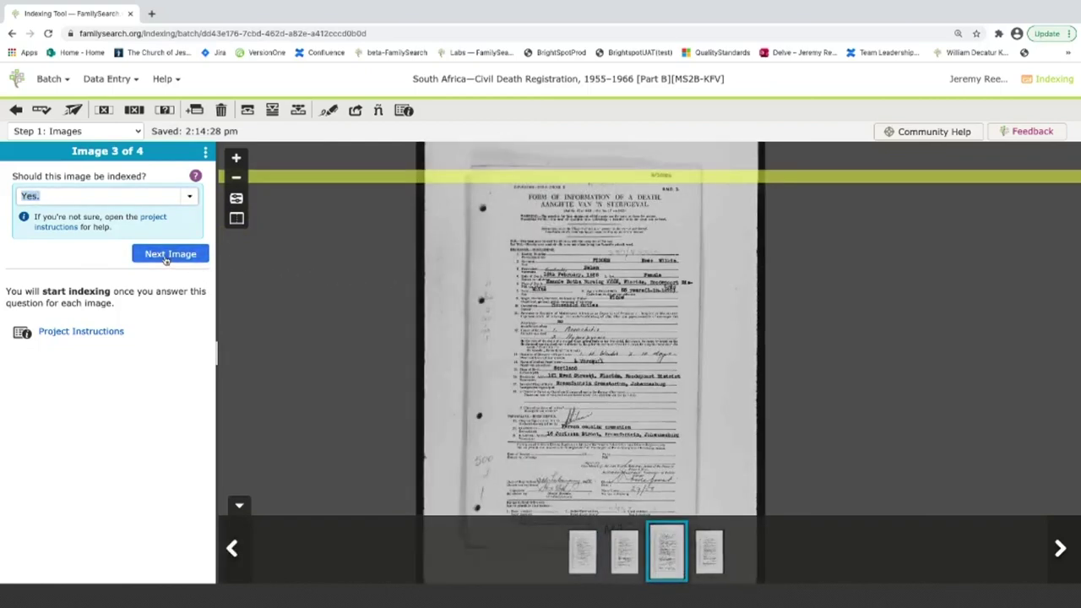
click(166, 258)
click(166, 256)
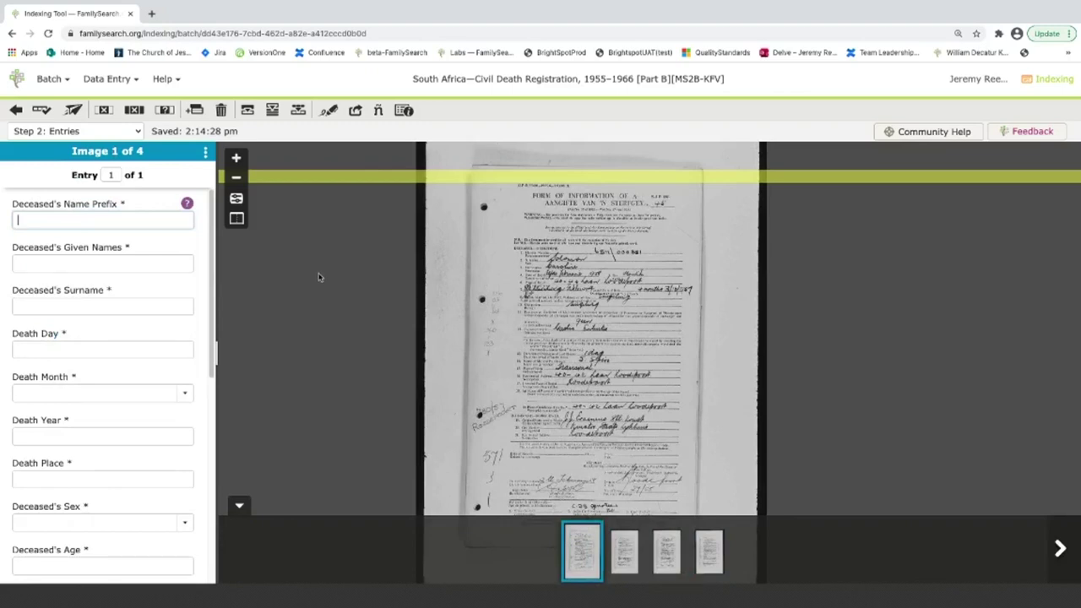
click(98, 262)
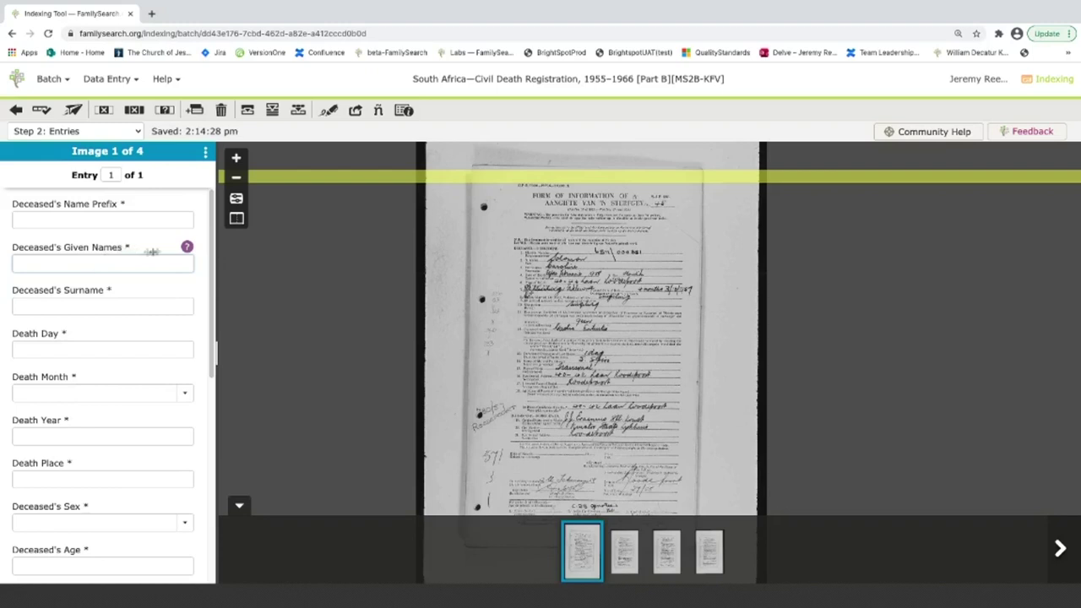
click(158, 221)
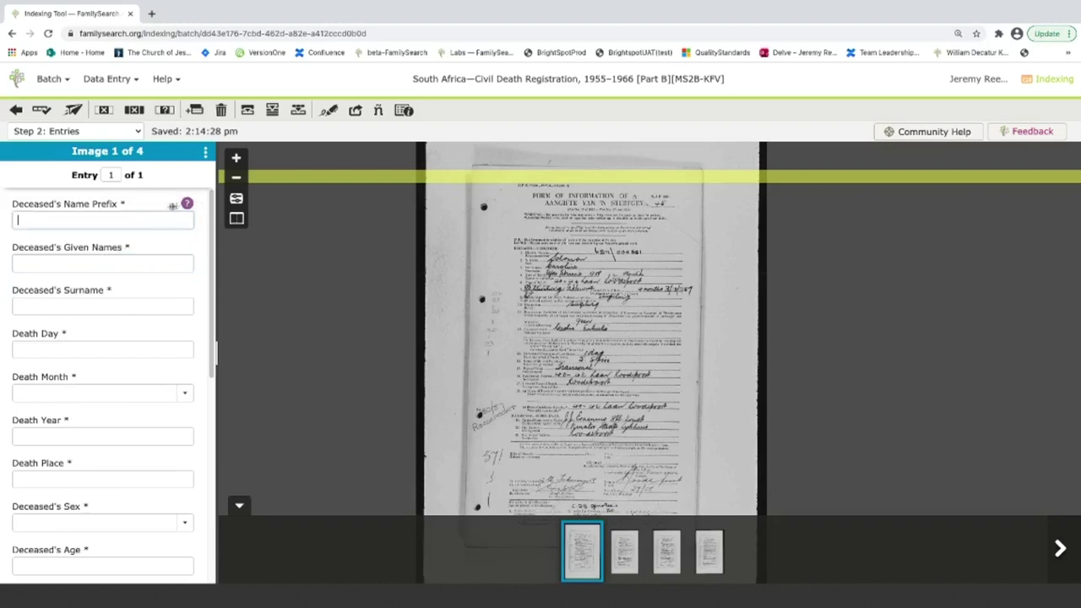
click(187, 204)
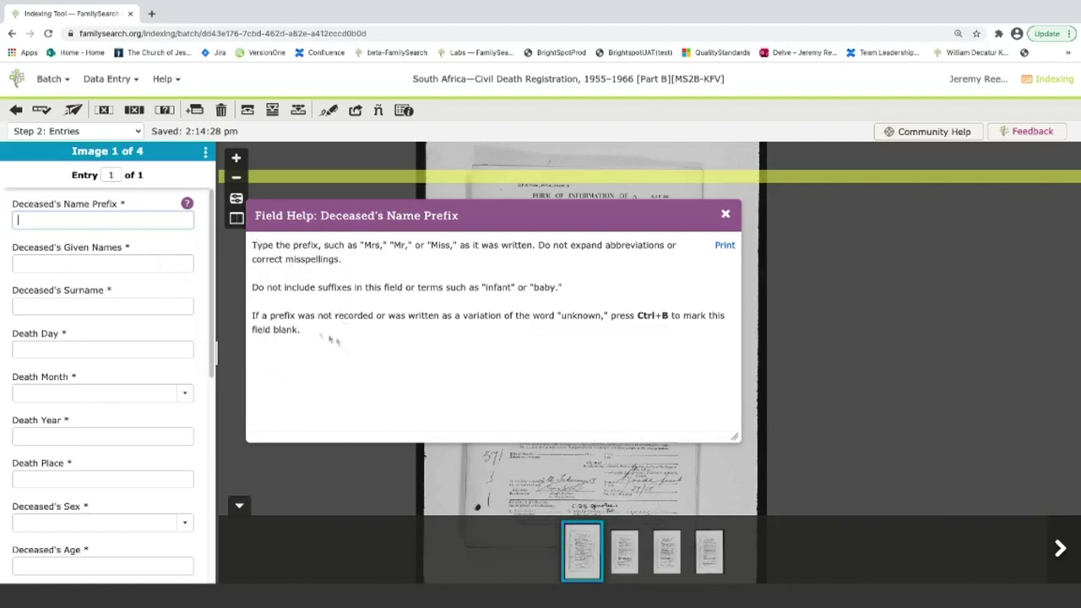
click(187, 206)
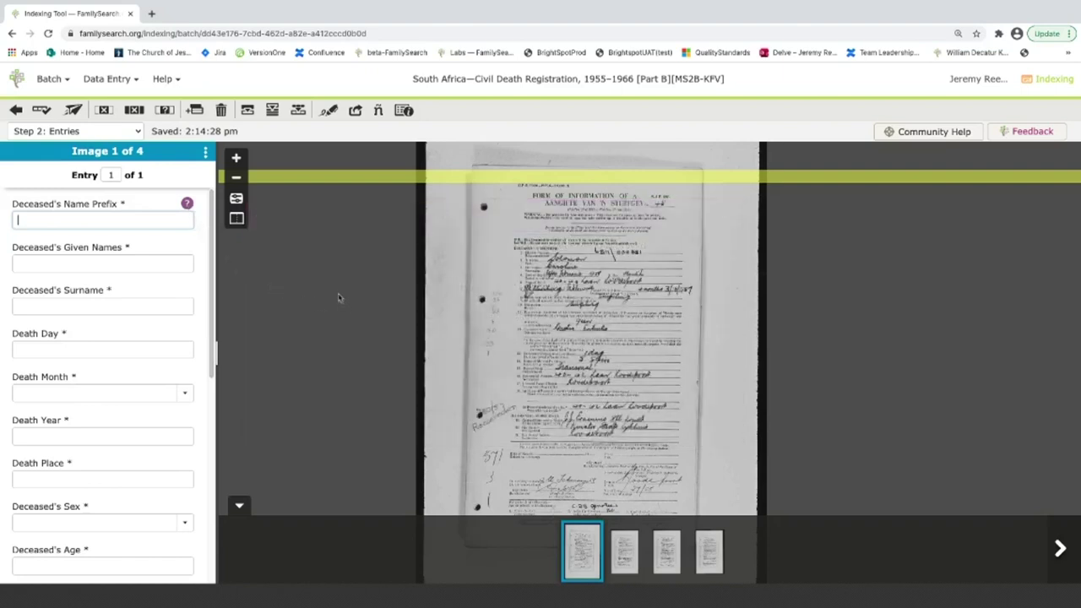
Step: Show the What to Index instructions in a small window parked at the record image's lower left
click(406, 112)
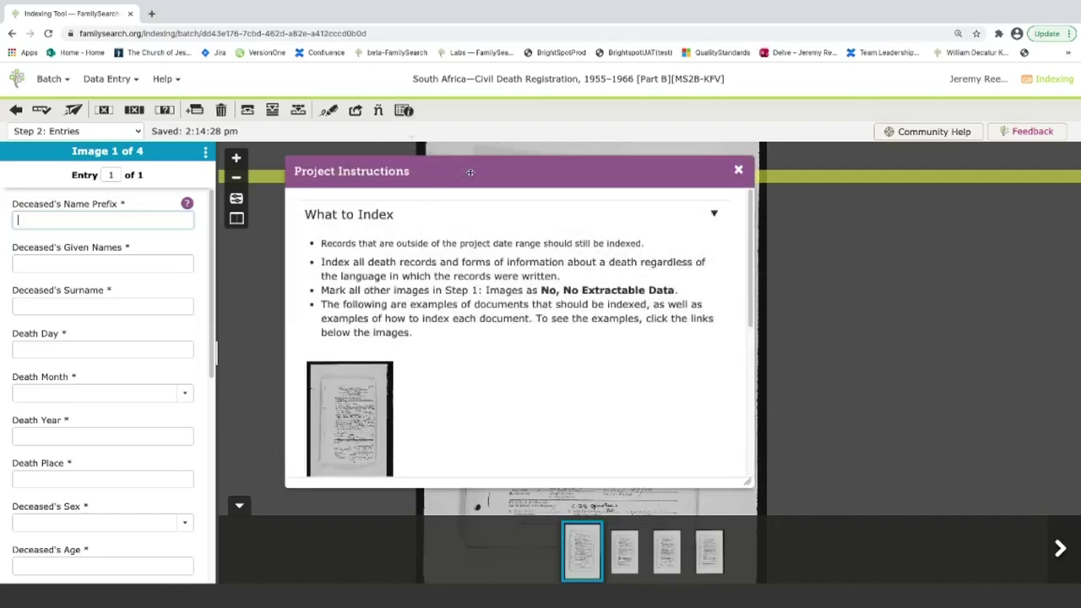
drag(466, 172, 442, 169)
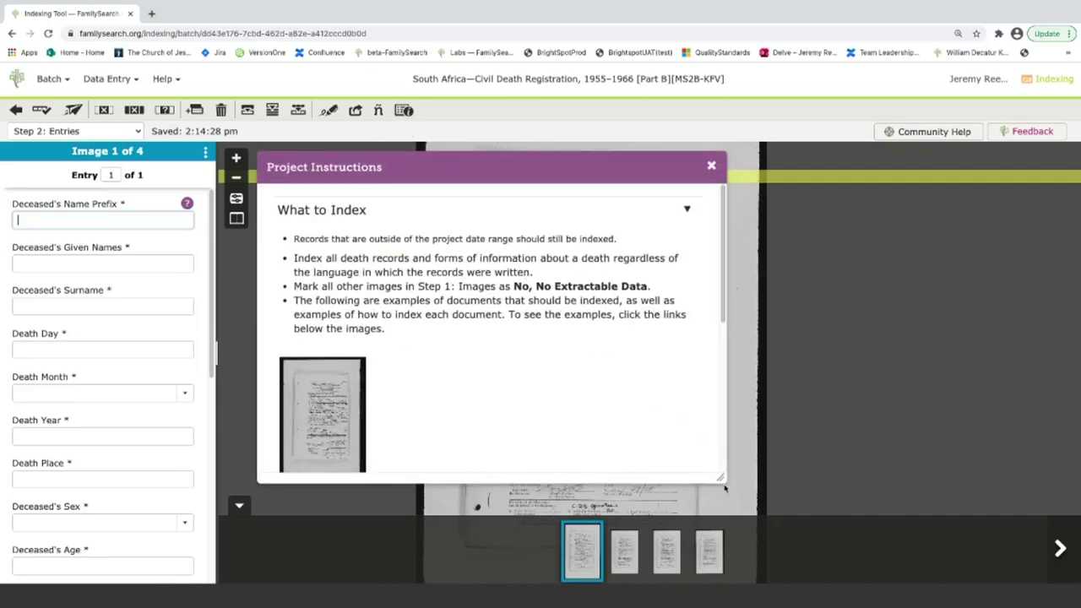
drag(722, 480, 773, 599)
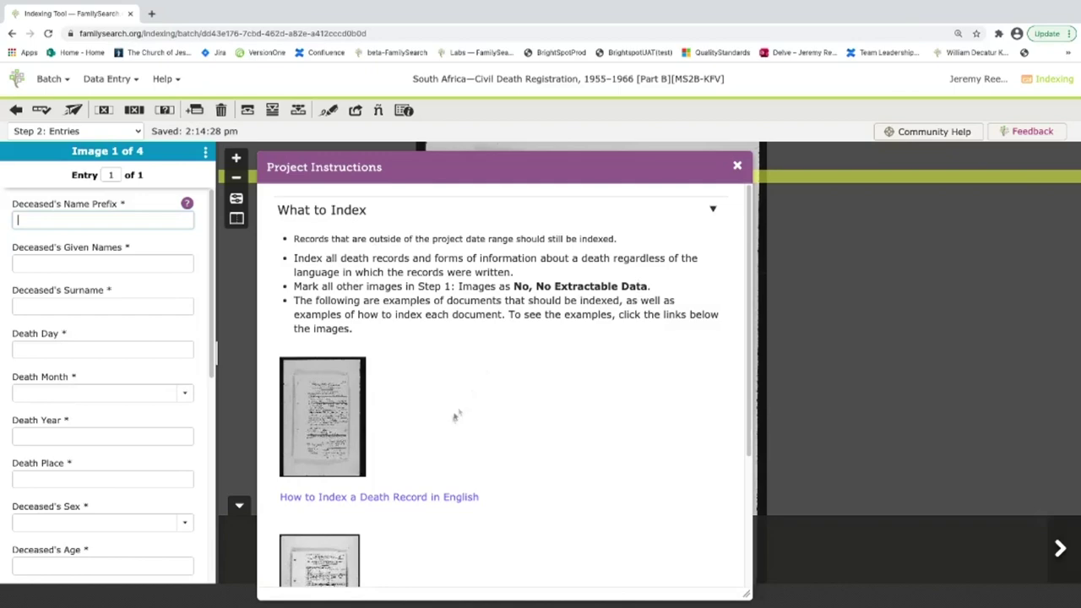
scroll(464, 410, down, 3)
scroll(452, 427, up, 3)
drag(465, 173, 538, 98)
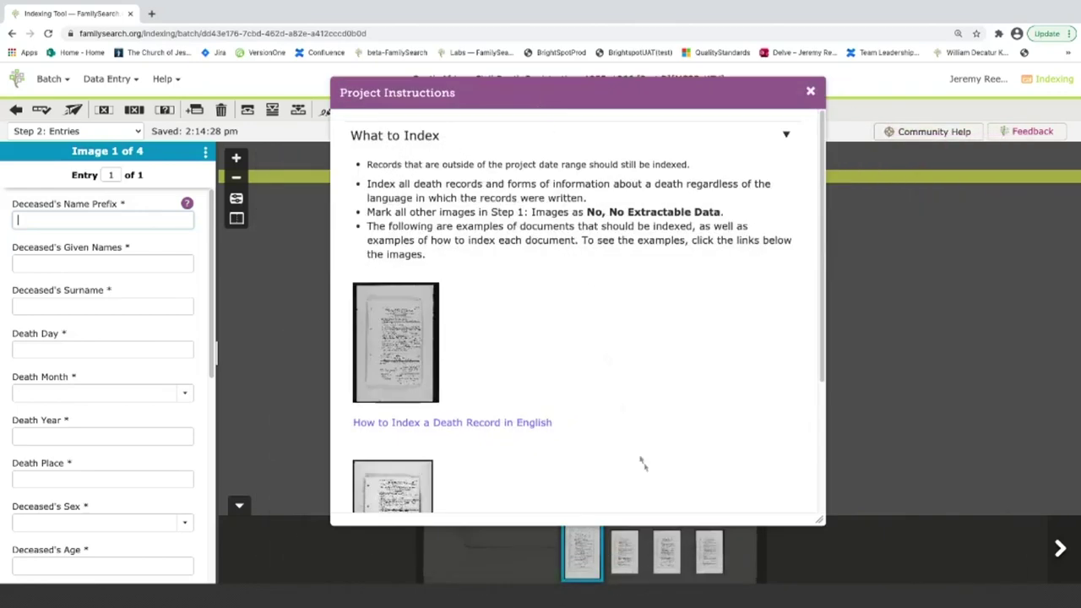
drag(827, 526, 611, 324)
drag(497, 93, 420, 258)
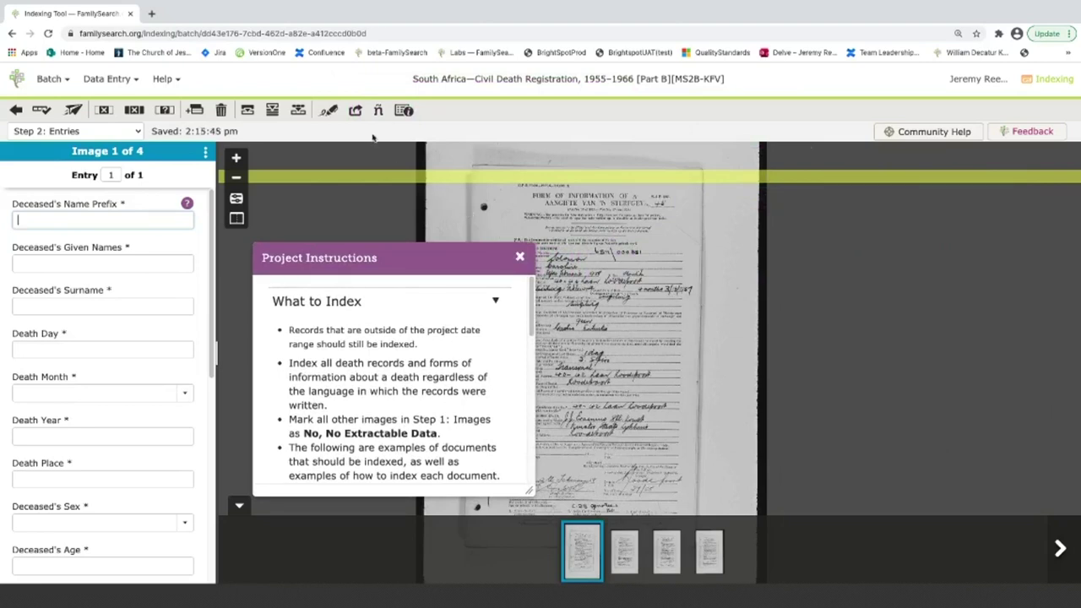
click(356, 111)
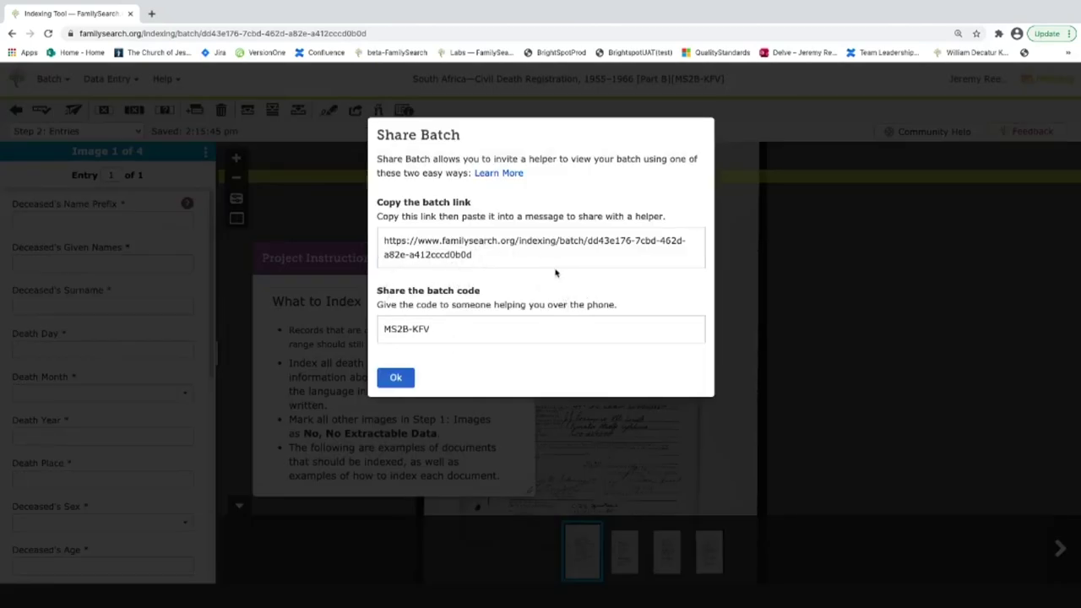
click(811, 255)
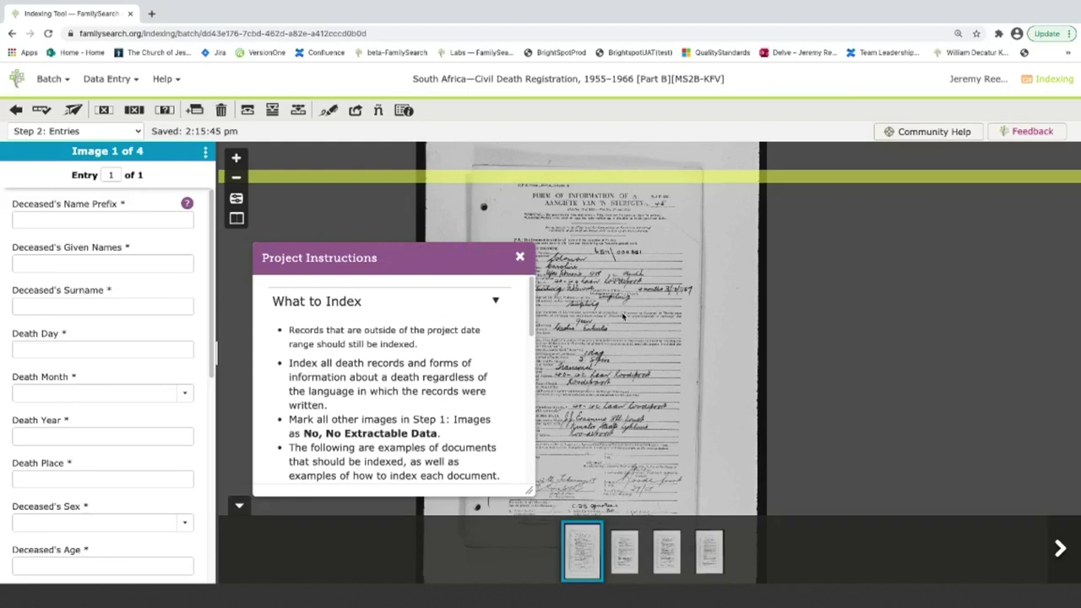
drag(453, 260, 565, 279)
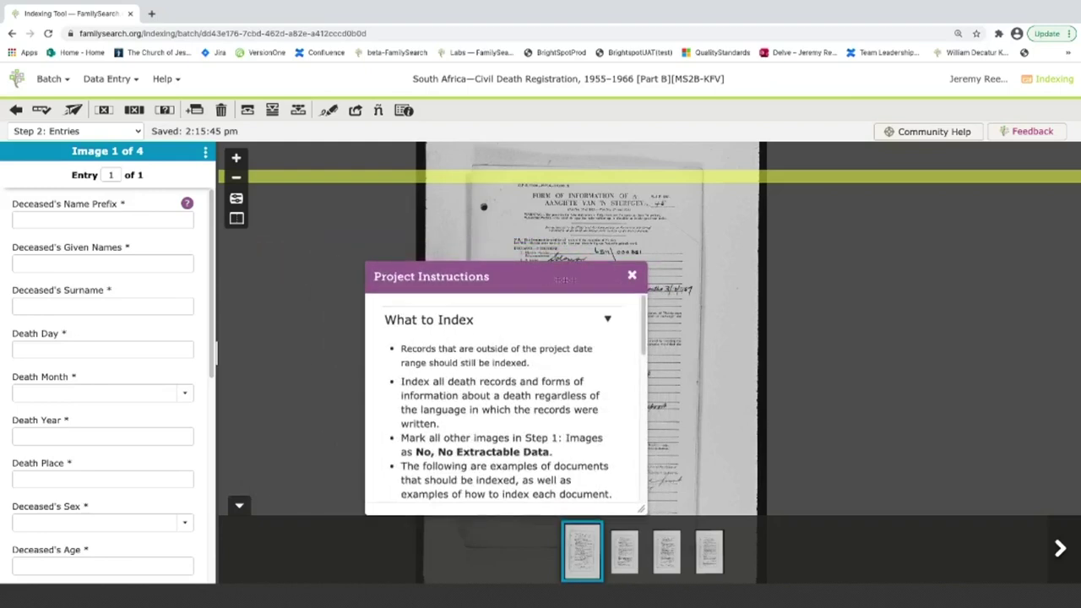
click(631, 279)
Step: Zoom the record image in and out, then show the Share Batch link and phone code
scroll(545, 350, up, 5)
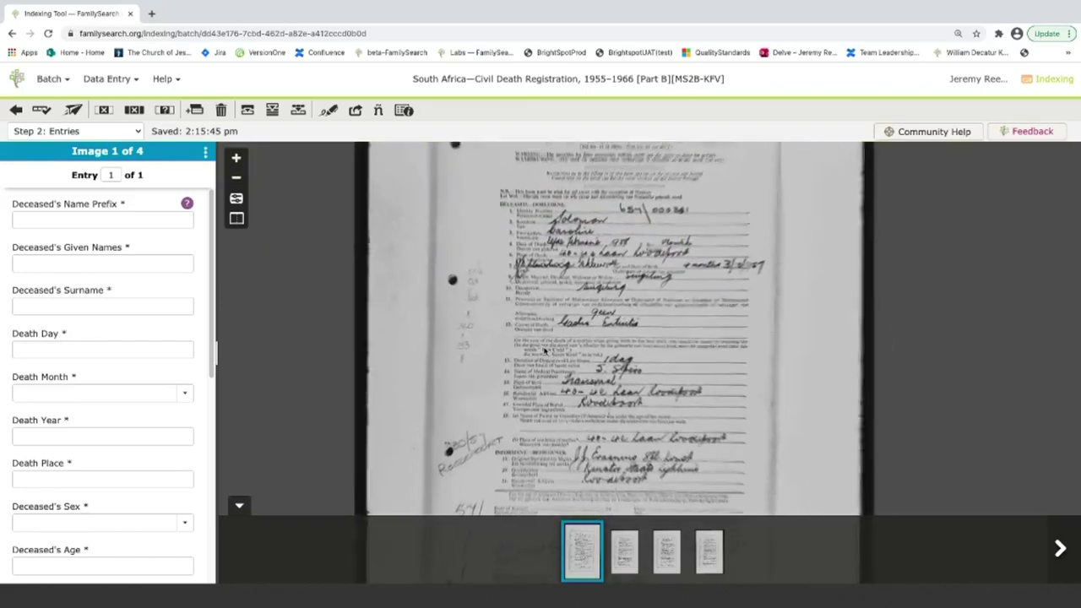
scroll(545, 351, up, 3)
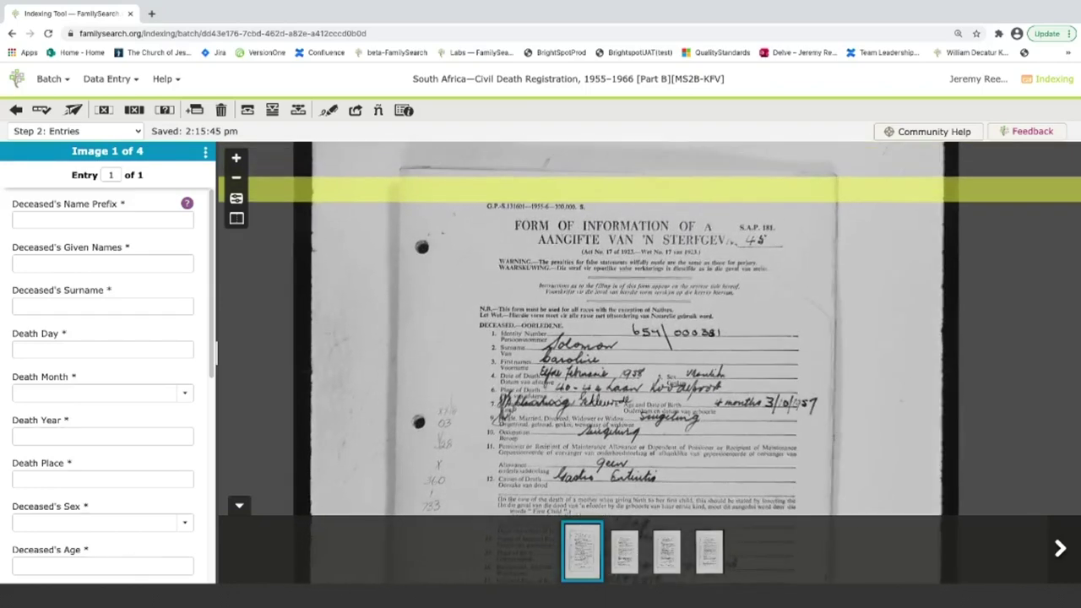
scroll(547, 402, up, 4)
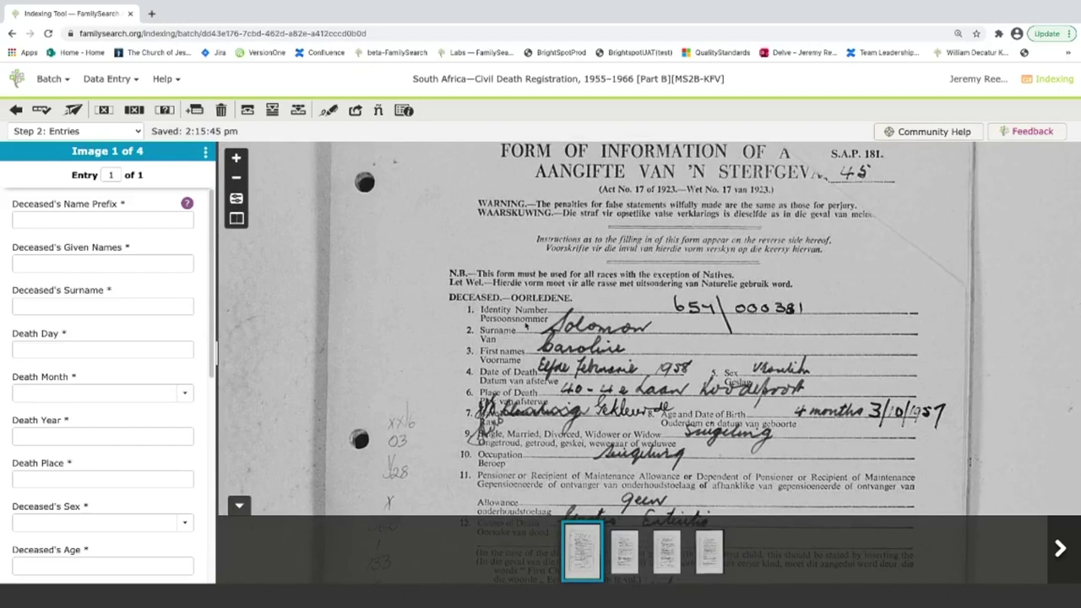
scroll(462, 372, down, 5)
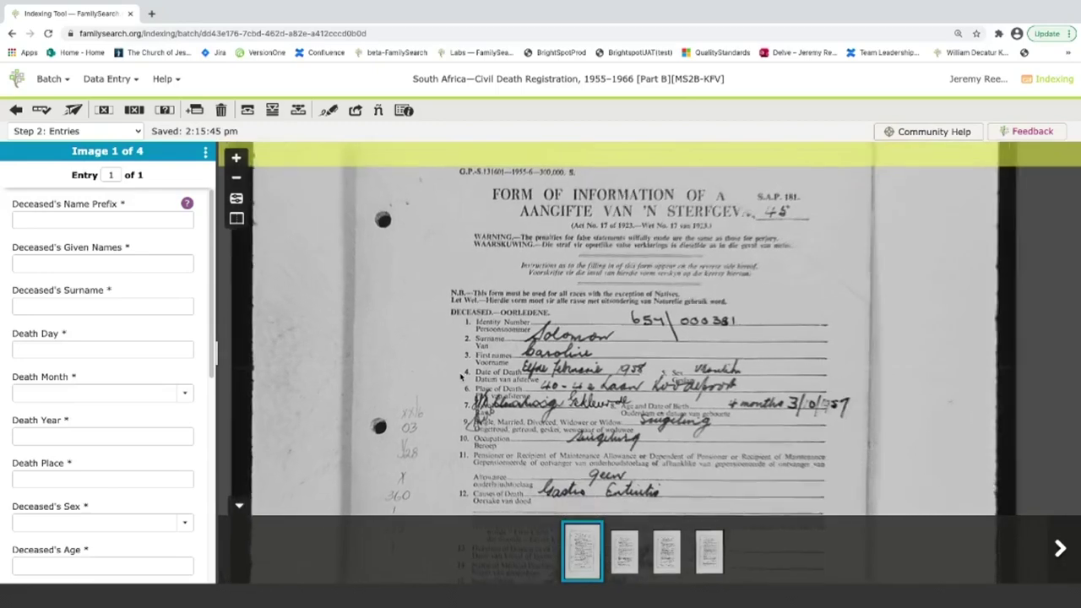
scroll(462, 375, up, 1)
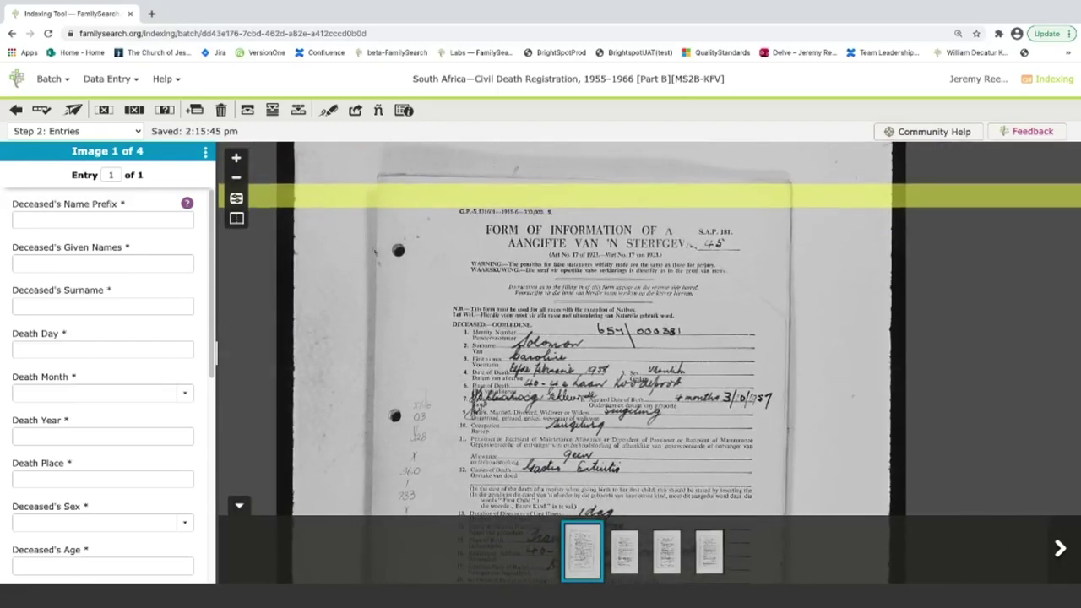
click(355, 115)
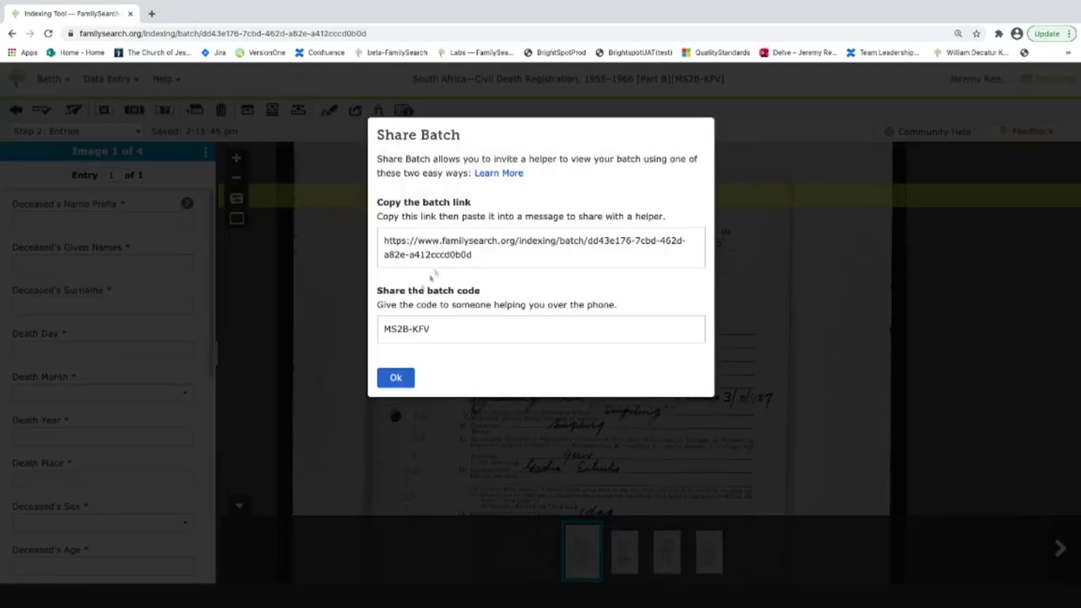
Step: Dismiss Share Batch, select the batch's web address, and zoom out to the whole death record
click(322, 302)
click(329, 34)
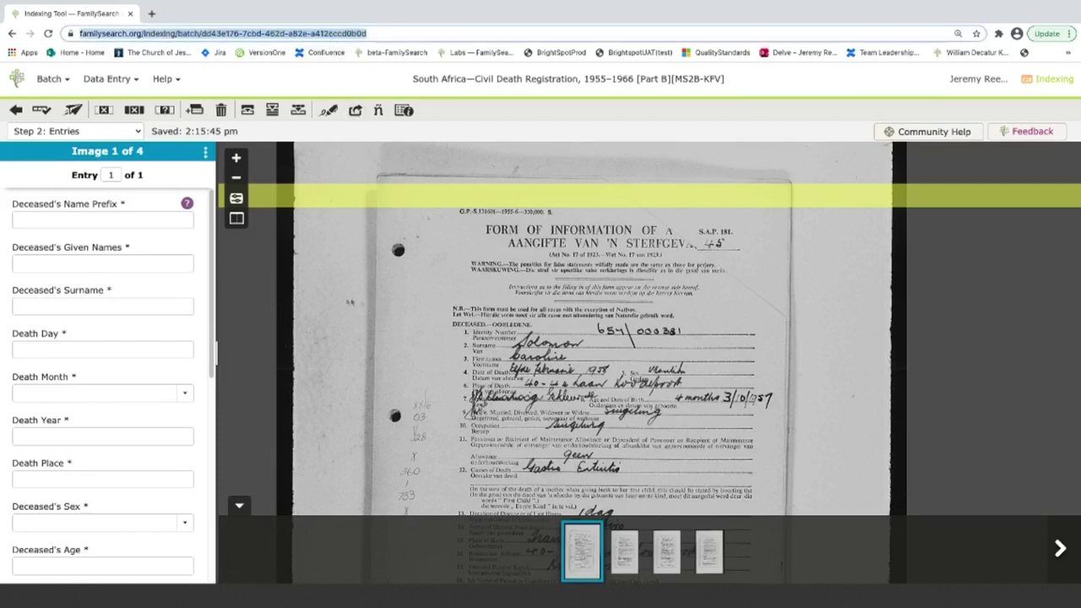
click(249, 293)
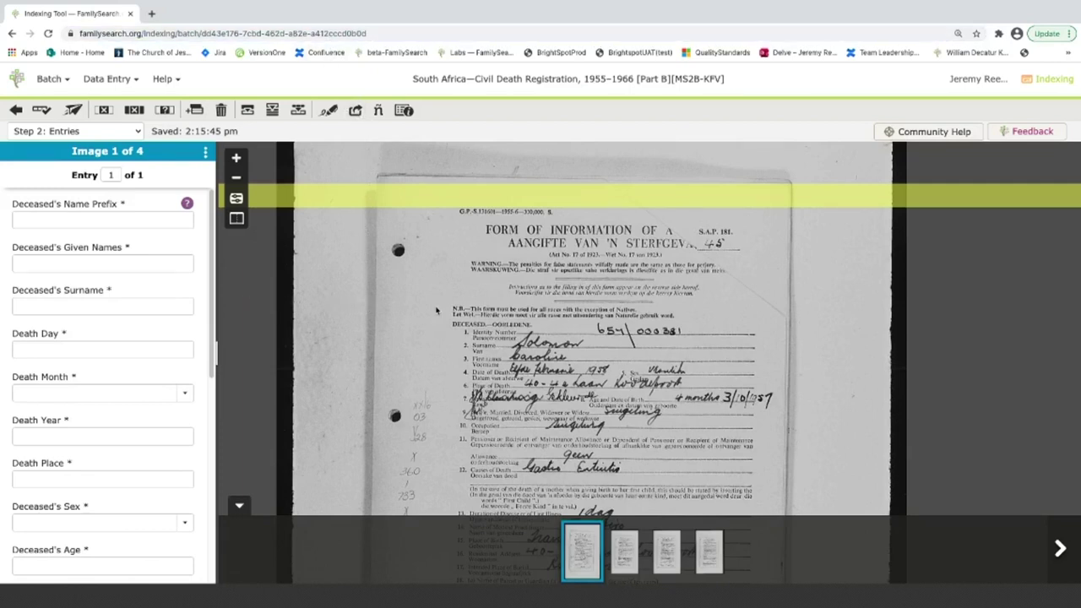
scroll(484, 370, down, 5)
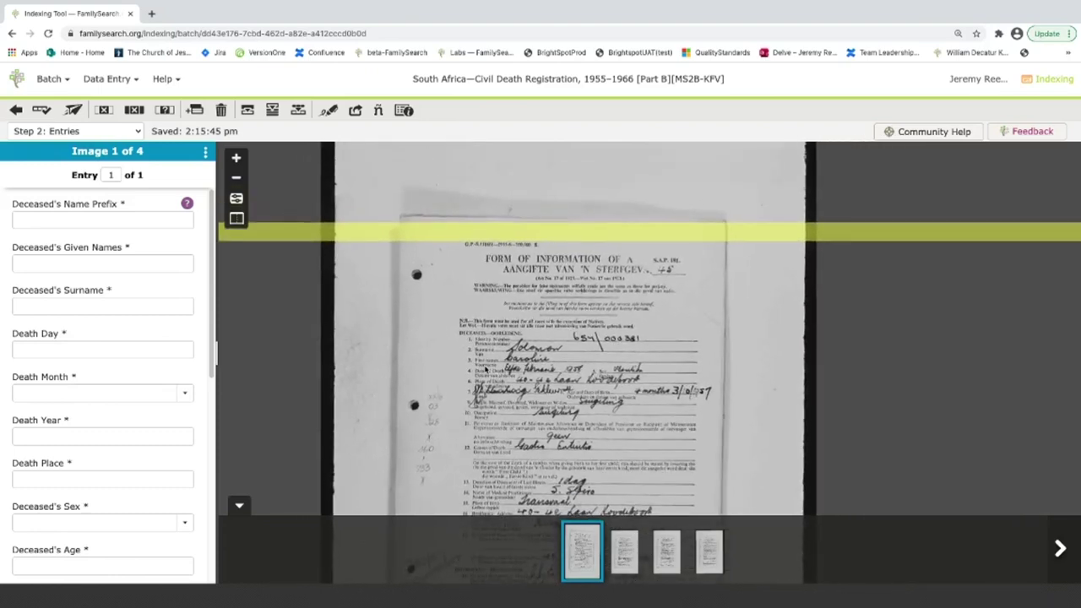
scroll(485, 369, down, 4)
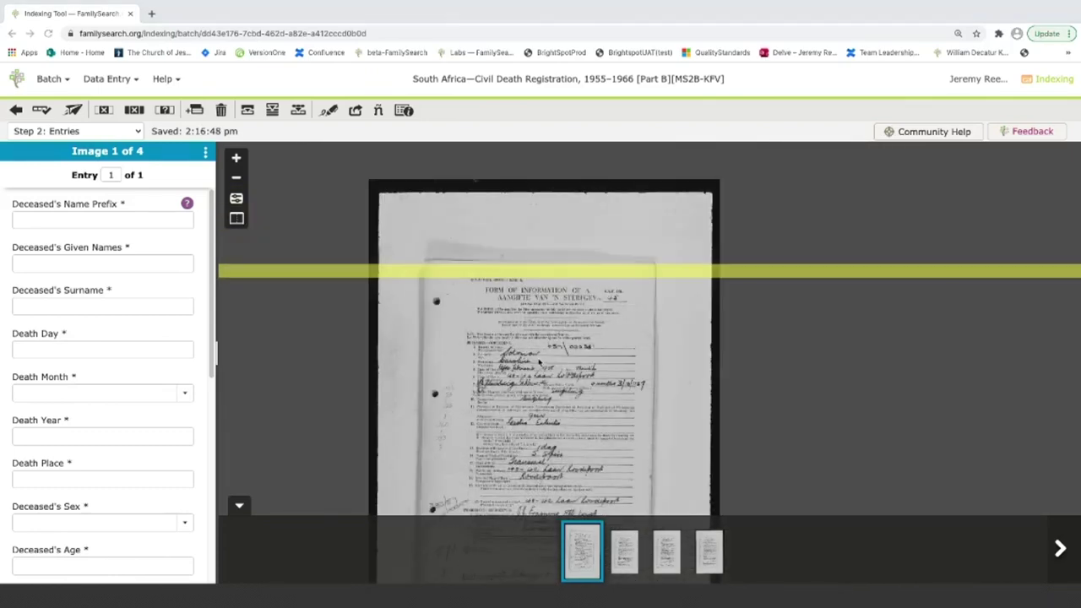